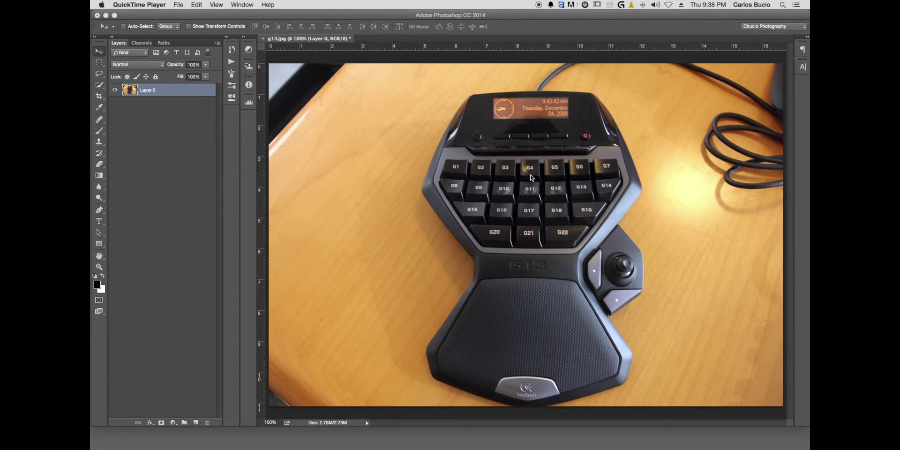
Open Photoshop's Keyboard Shortcuts and Menus dialog from the Edit menu.
left_click(203, 14)
left_click(199, 5)
mouse_move(176, 5)
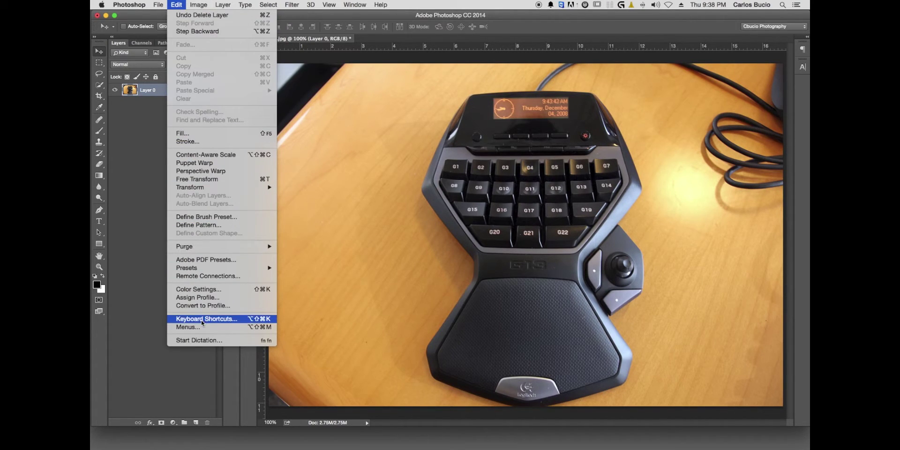
left_click(205, 315)
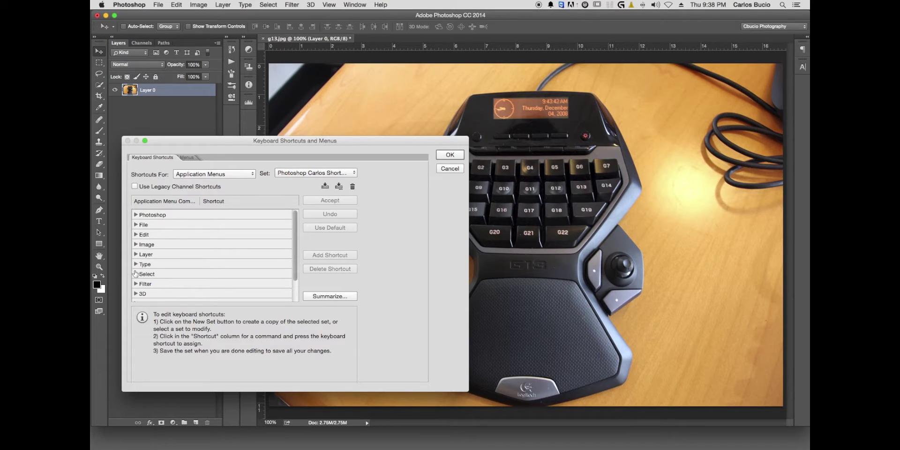
Expand the Filter group to list shortcuts like Last Filter ⌘+F, and shift the dialog up-left.
scroll(135, 275, "down", 1)
scroll(135, 275, "down", 2)
scroll(135, 274, "up", 1)
left_click(136, 266)
scroll(186, 273, "down", 4)
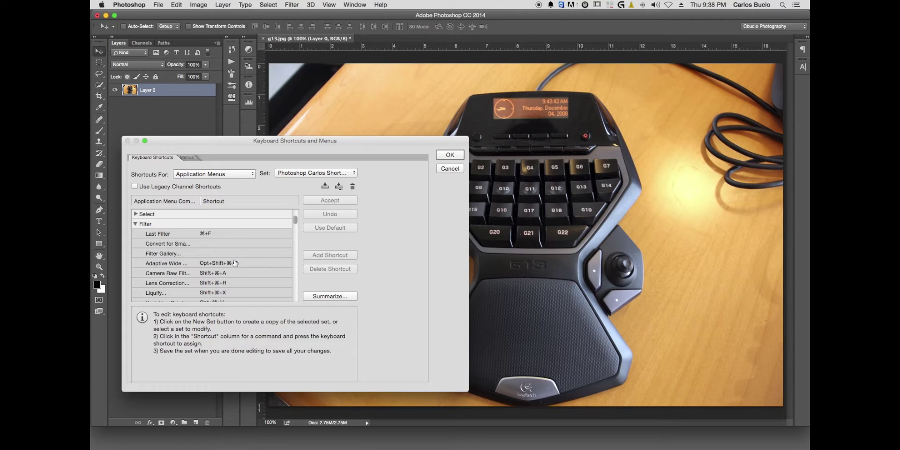
left_click_drag(208, 141, 192, 132)
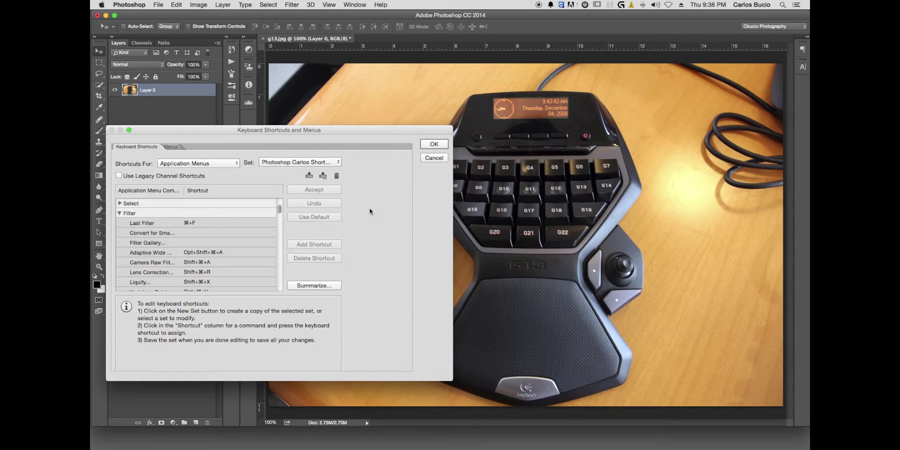
Bring Logitech Gaming Software forward, move its window aside, and show the G13's M2 bank assignments.
key("super+Tab")
key("super+Tab")
key("super+Tab")
key("super+Tab")
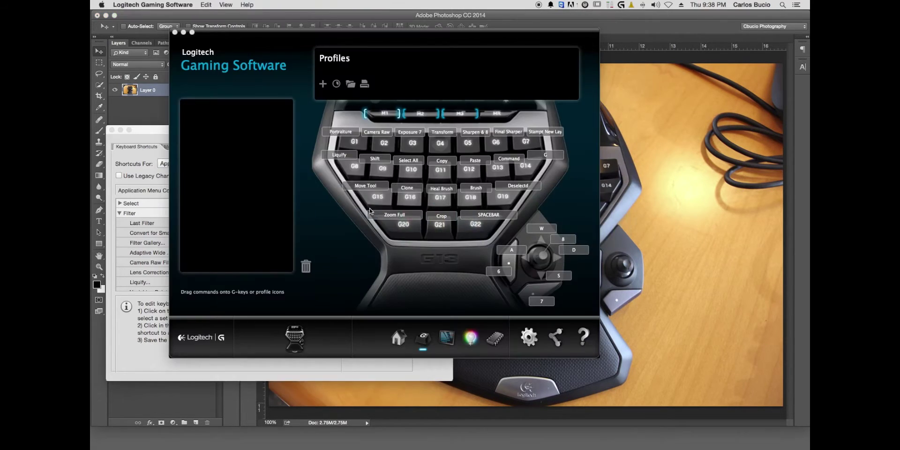
left_click_drag(275, 32, 462, 72)
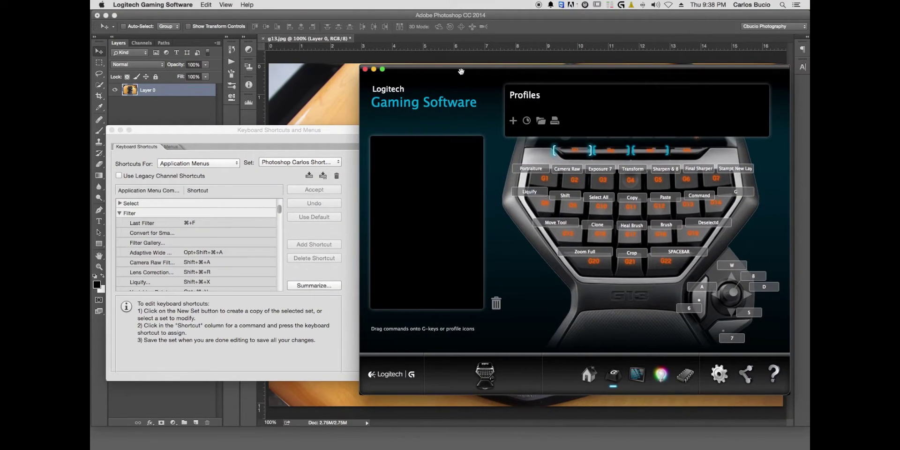
left_click(566, 152)
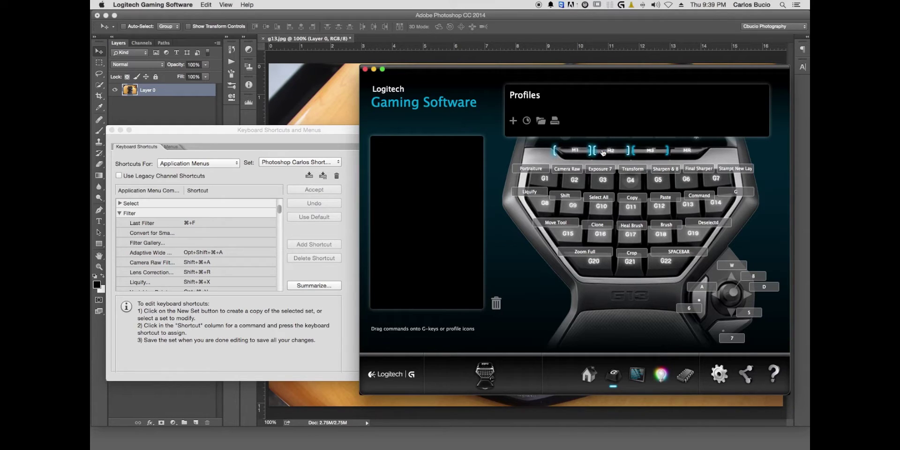
left_click(616, 152)
left_click(570, 153)
left_click(612, 154)
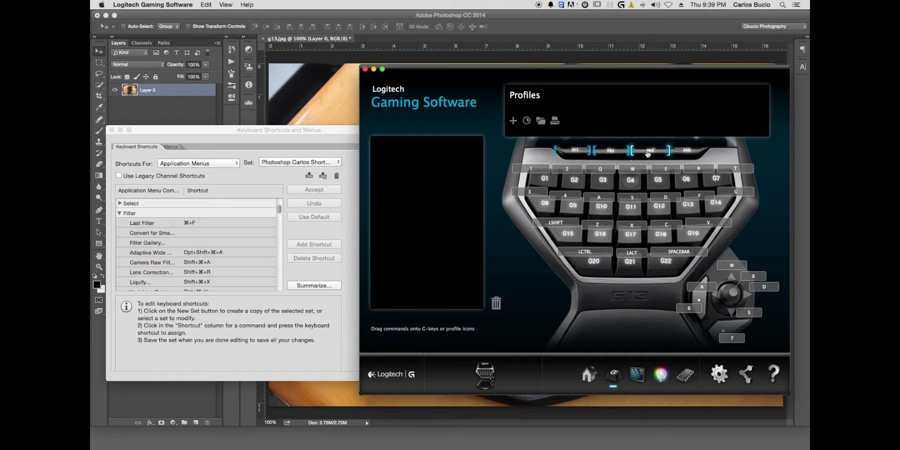
left_click(575, 150)
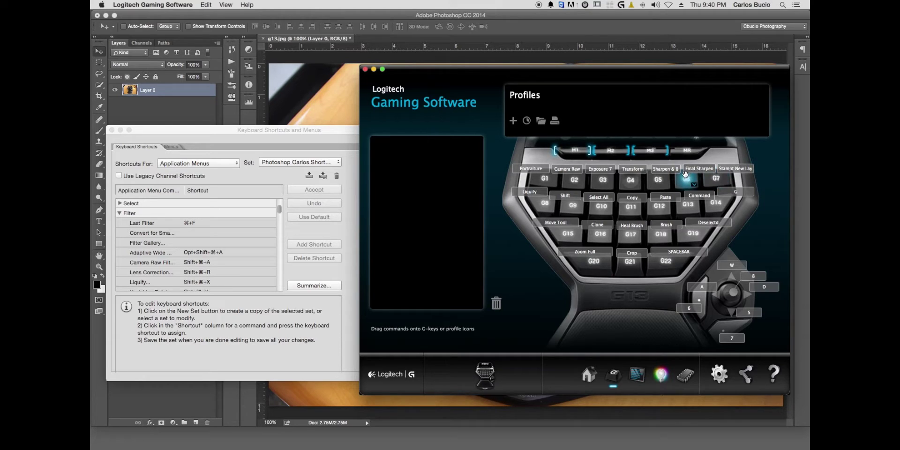
left_click(610, 151)
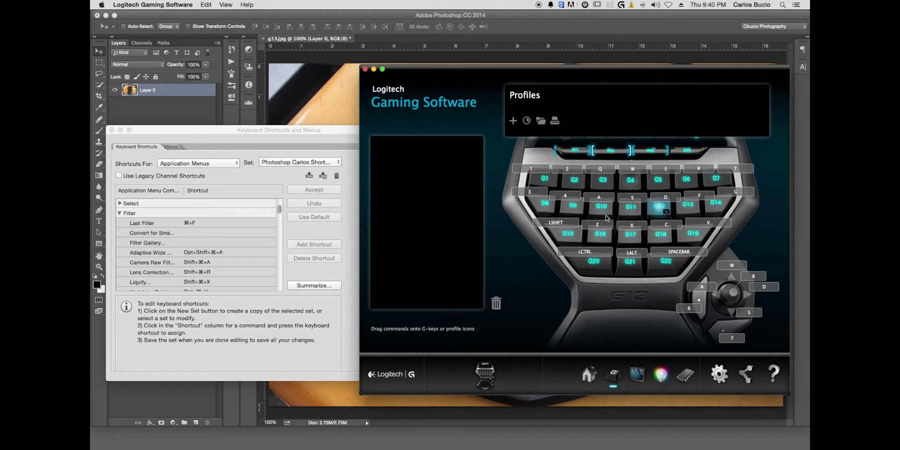
Assign G1 a plain V keystroke command.
left_click(553, 185)
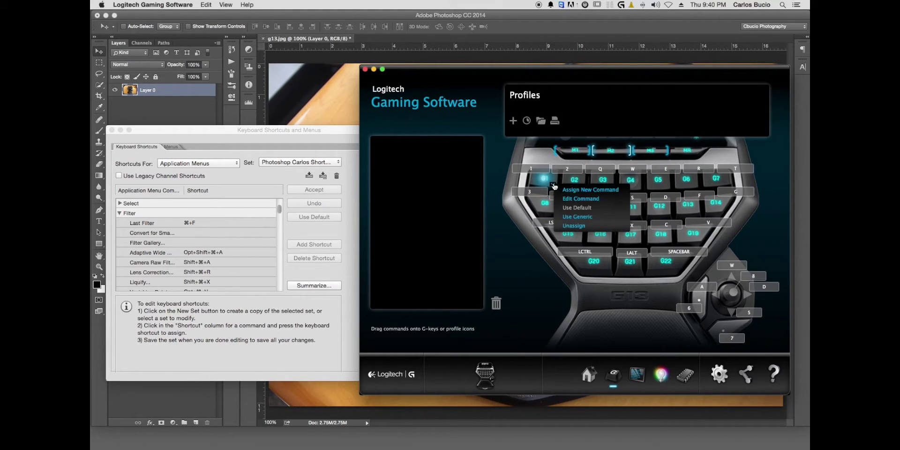
left_click(572, 189)
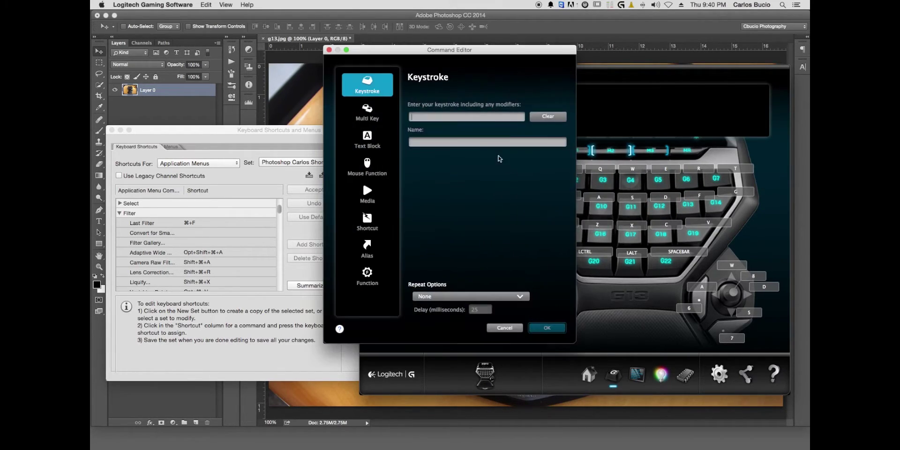
left_click(410, 116)
key("v")
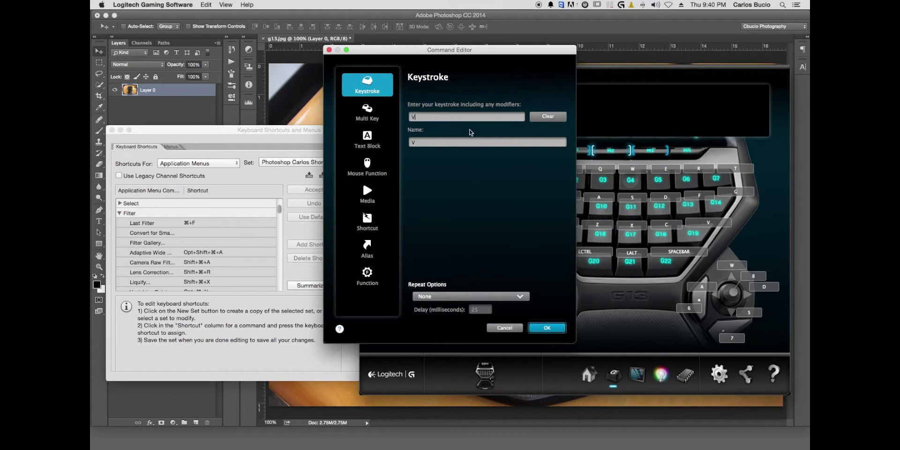
left_click(544, 328)
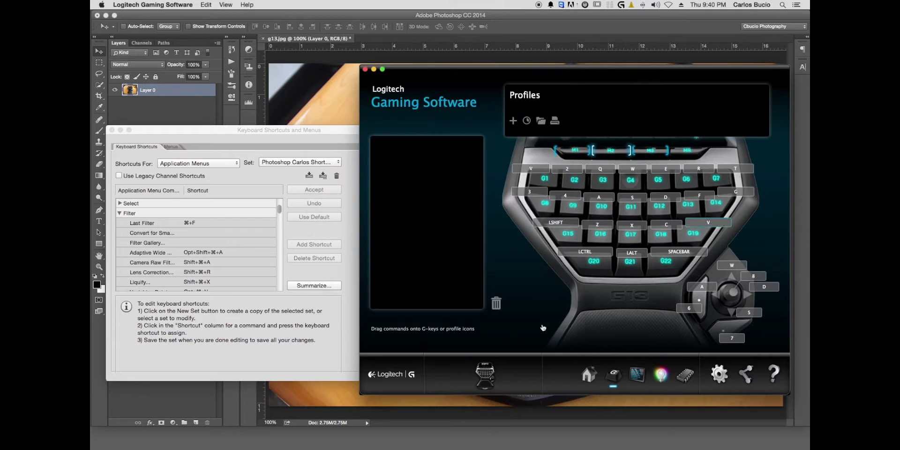
Replace it with a Multi Key macro named 'Move Tool' that records V, and save it.
left_click(552, 188)
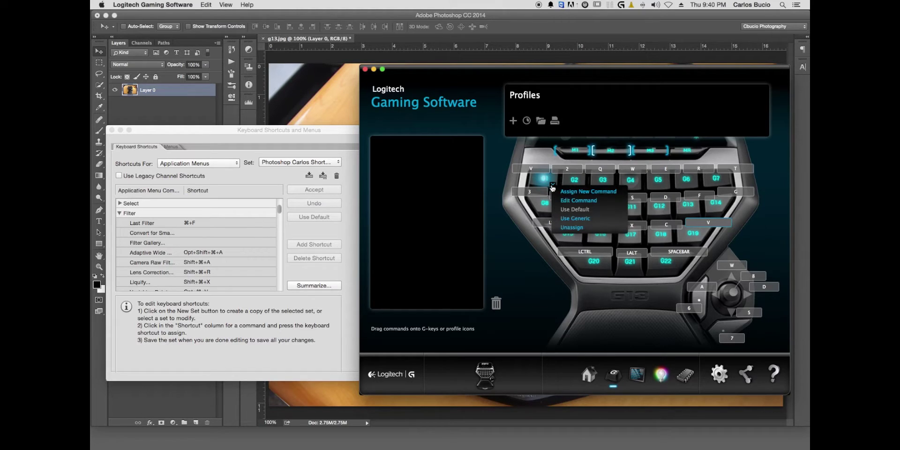
left_click(561, 190)
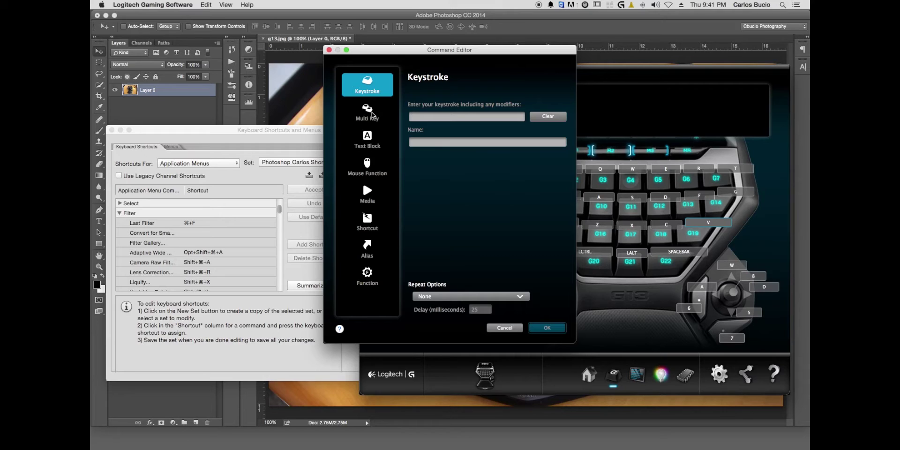
left_click(370, 112)
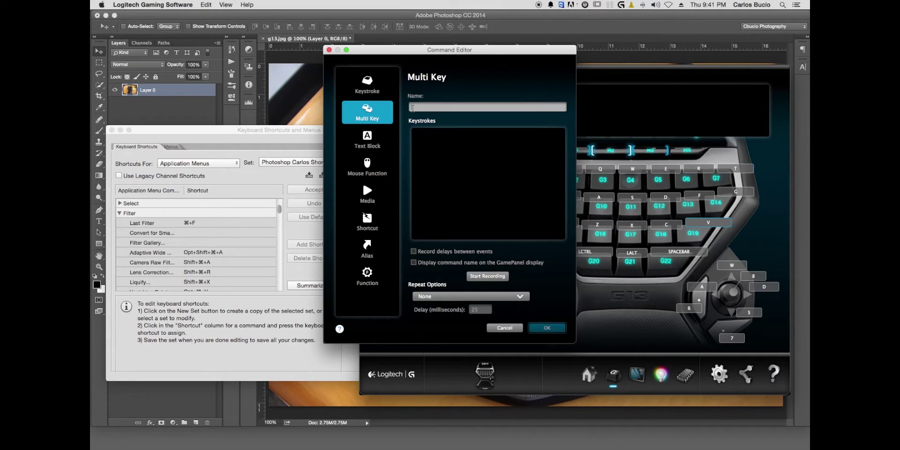
type("Move Tool")
left_click(482, 278)
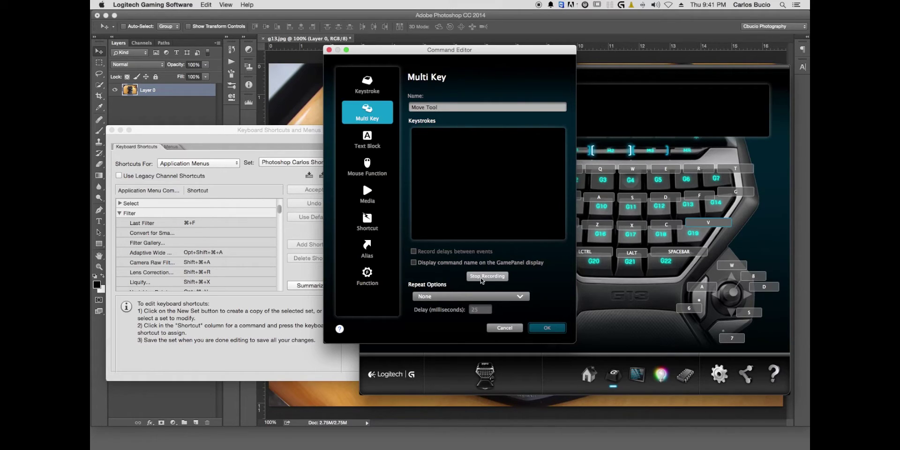
key("v")
left_click(482, 278)
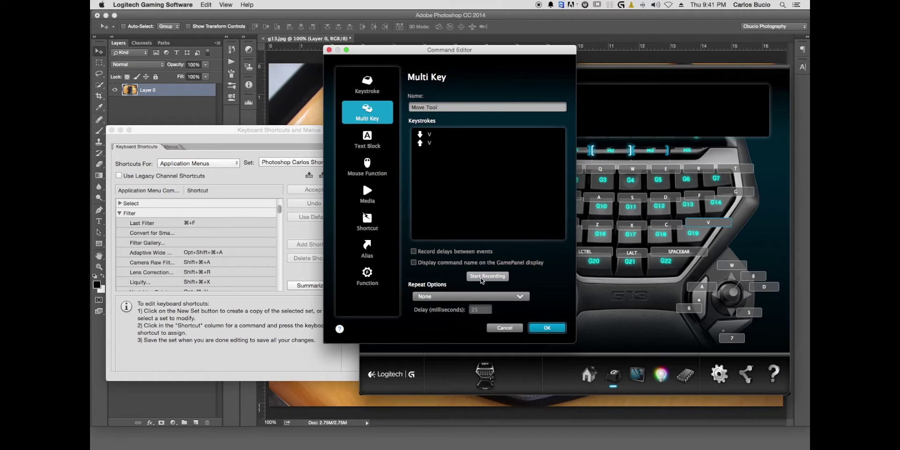
left_click(544, 328)
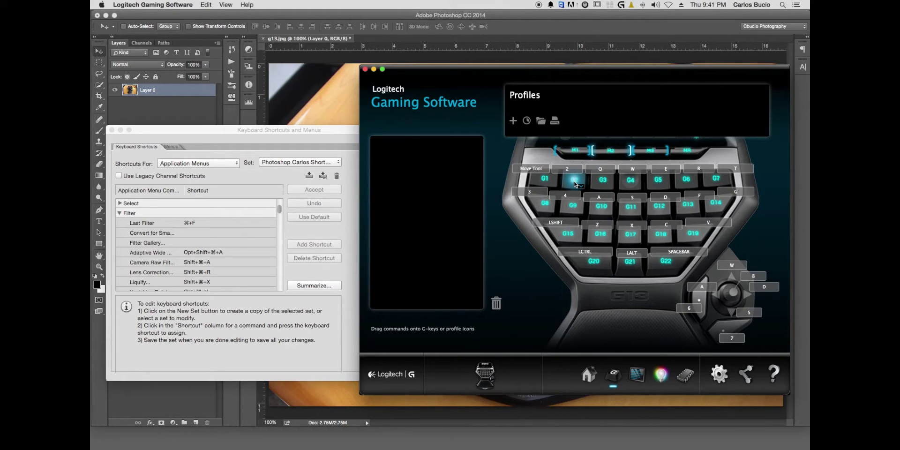
Cancel the Keyboard Shortcuts dialog, switch to Crop, then make the Move tool active with G1.
left_click(233, 138)
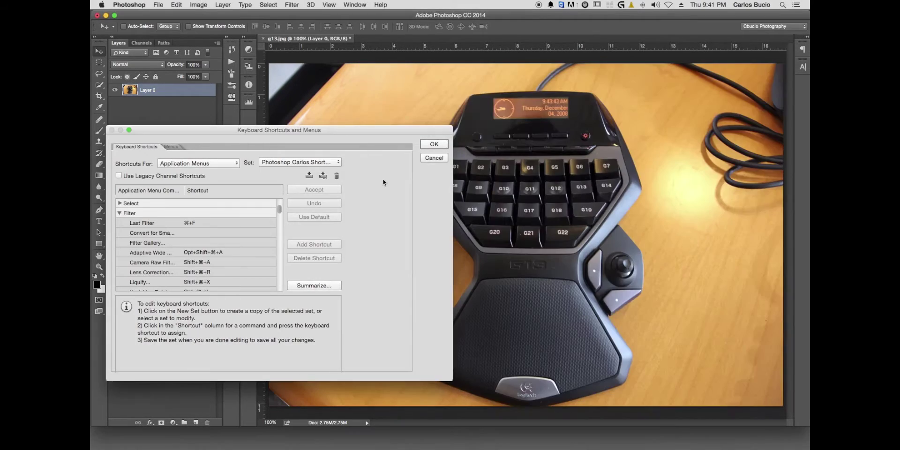
left_click(434, 158)
key("c")
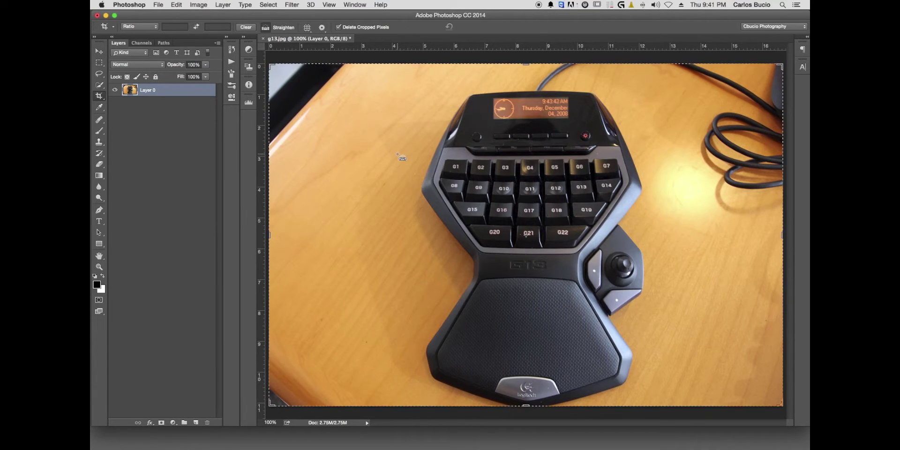
key("super+Tab")
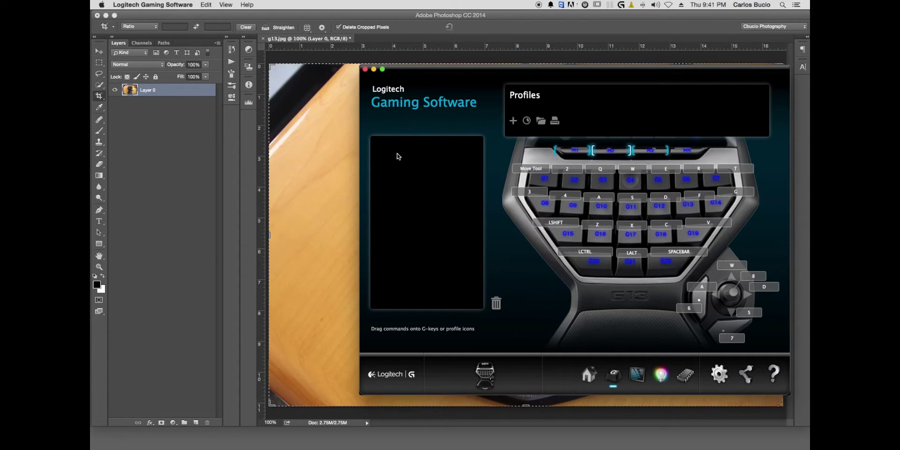
left_click_drag(417, 71, 403, 79)
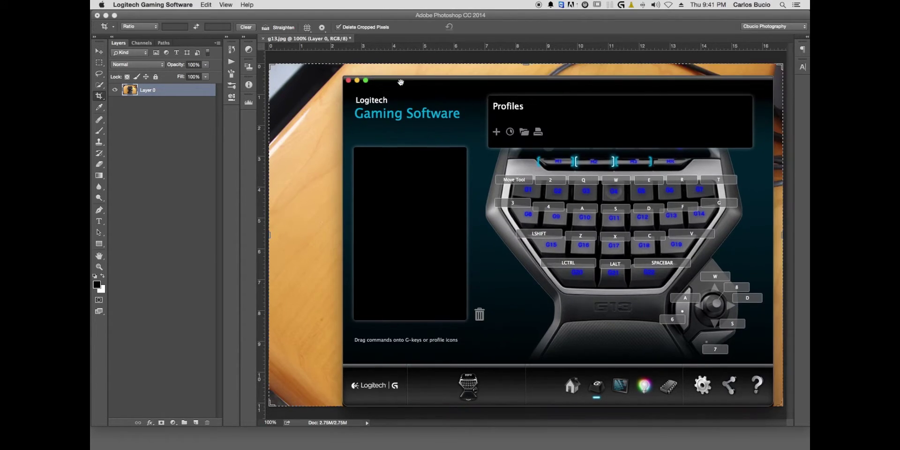
left_click(374, 14)
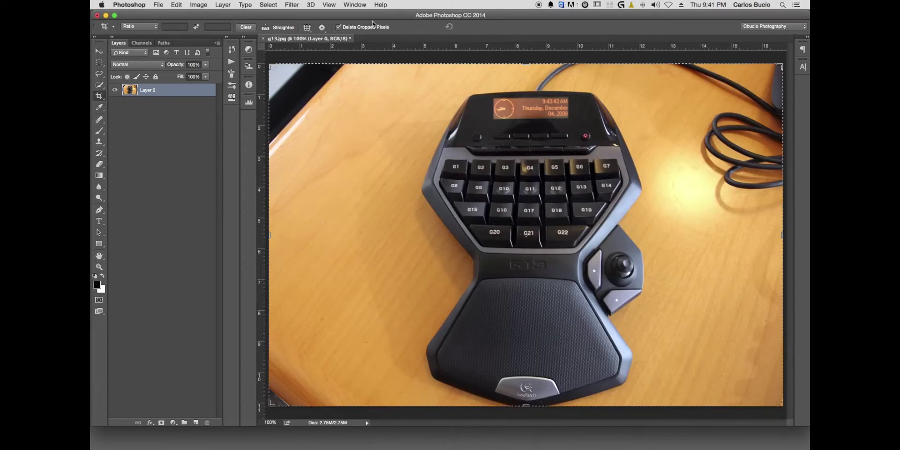
key("v")
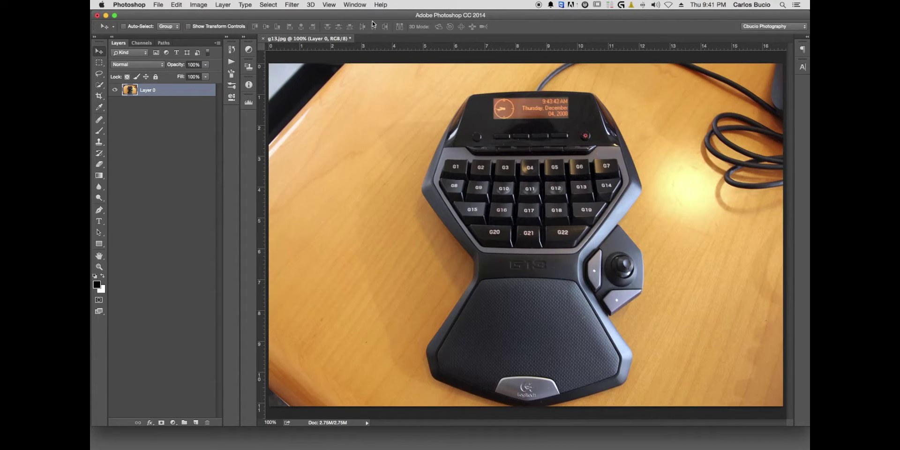
key("super+Tab")
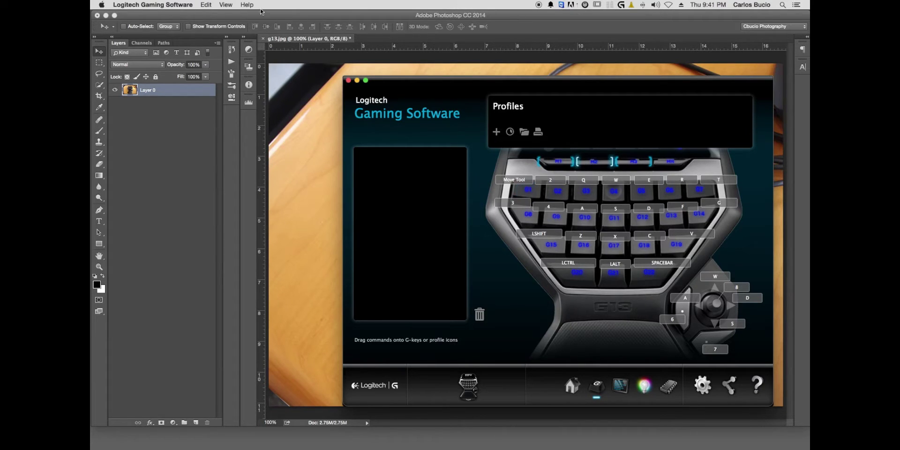
Reopen Photoshop's Keyboard Shortcuts dialog with the Filter commands expanded.
left_click(207, 20)
left_click(177, 4)
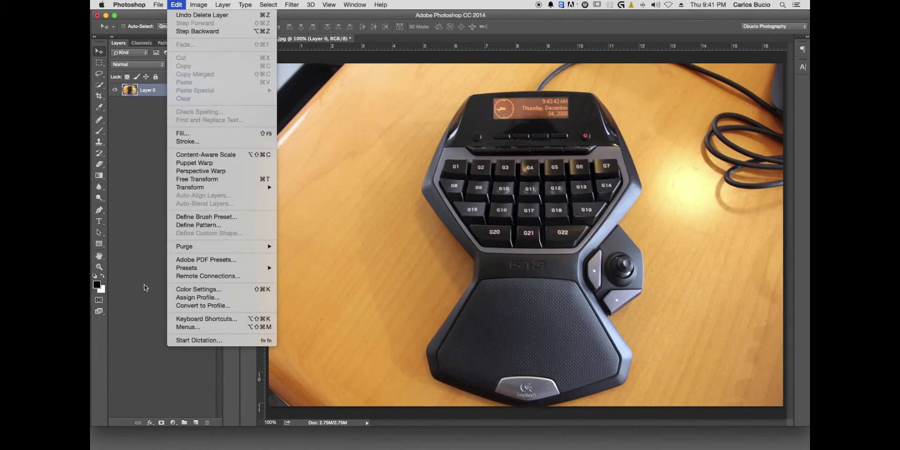
left_click(199, 319)
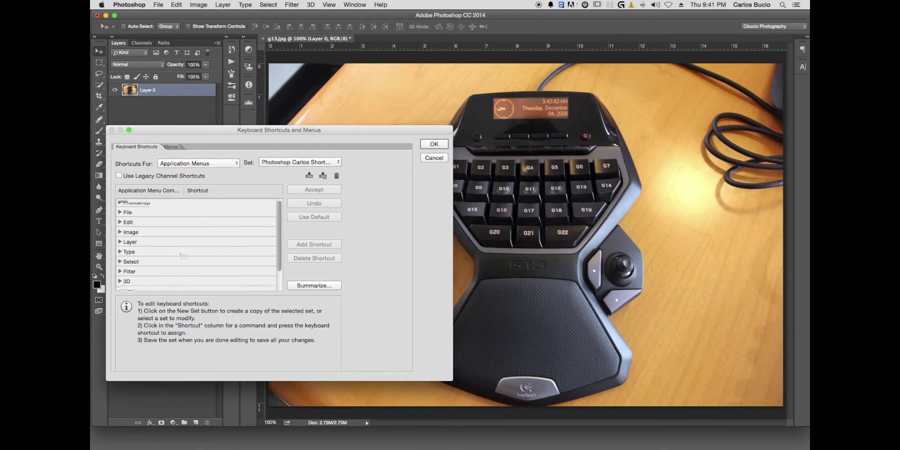
left_click(120, 271)
scroll(154, 249, "down", 4)
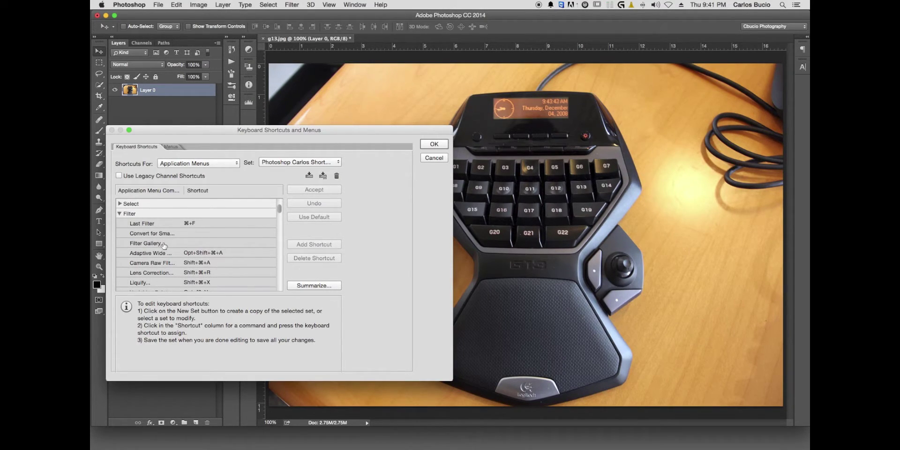
scroll(163, 245, "down", 2)
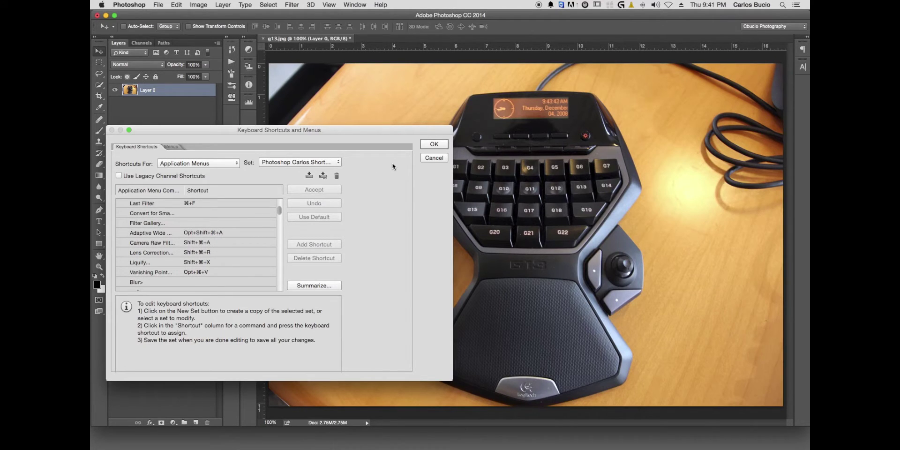
Create G2's Multi Key macro 'Camera Raw' recording Shift+Cmd+A, and save it.
key("super+Tab")
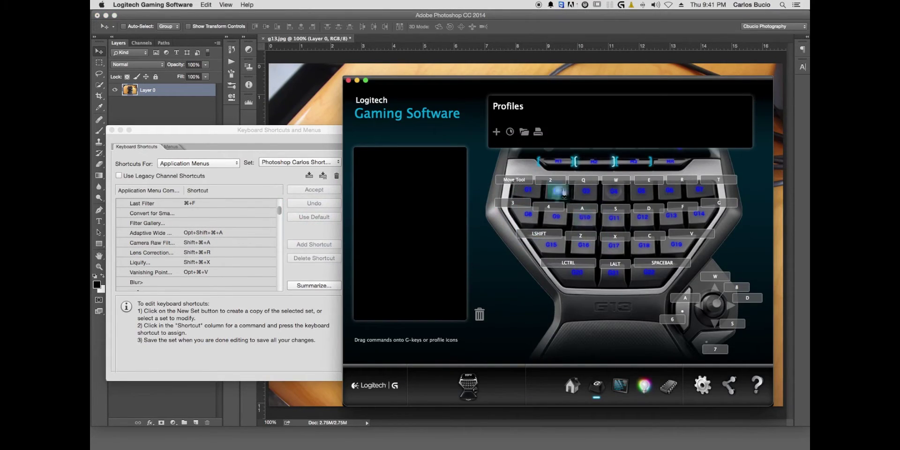
right_click(565, 195)
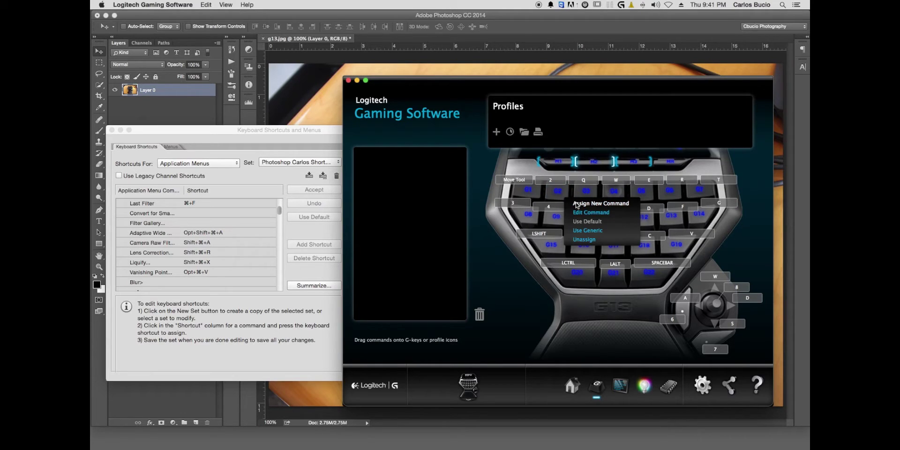
left_click(576, 204)
left_click(378, 112)
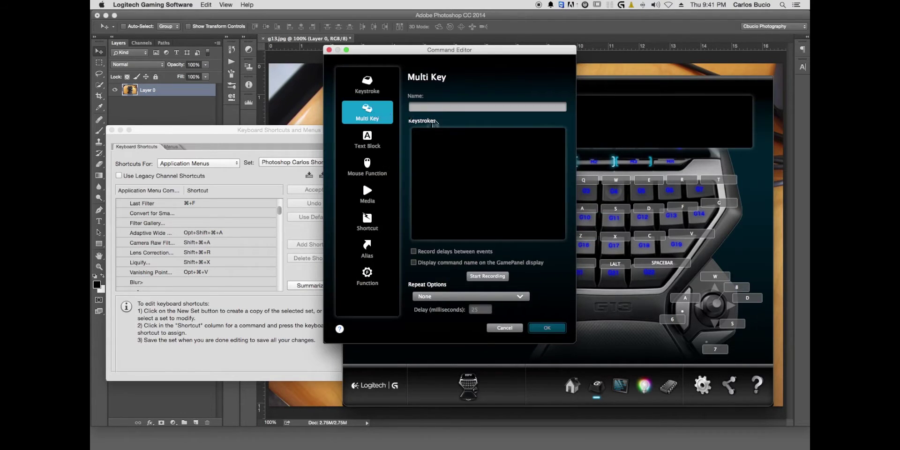
left_click(434, 108)
type("Camera Raw")
left_click(476, 277)
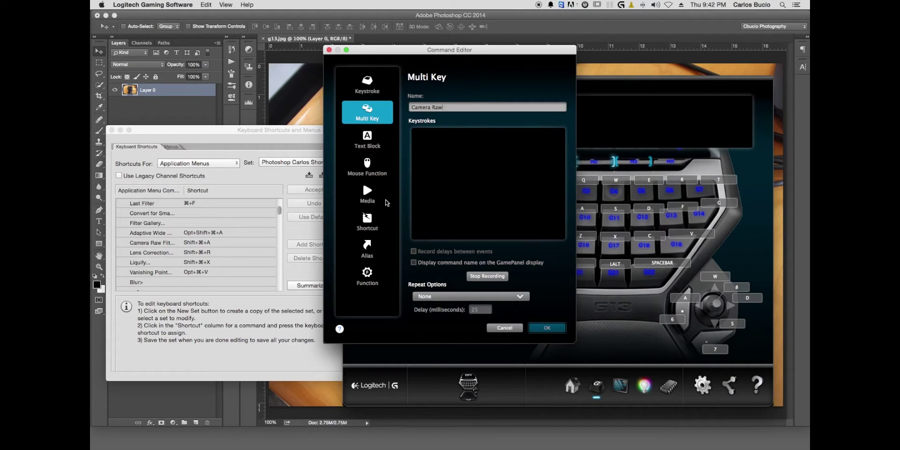
key("shift+super+a")
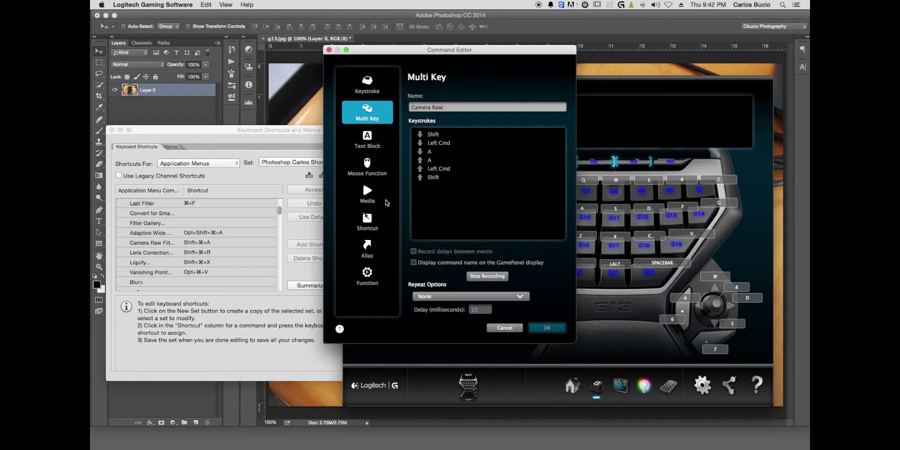
left_click(476, 277)
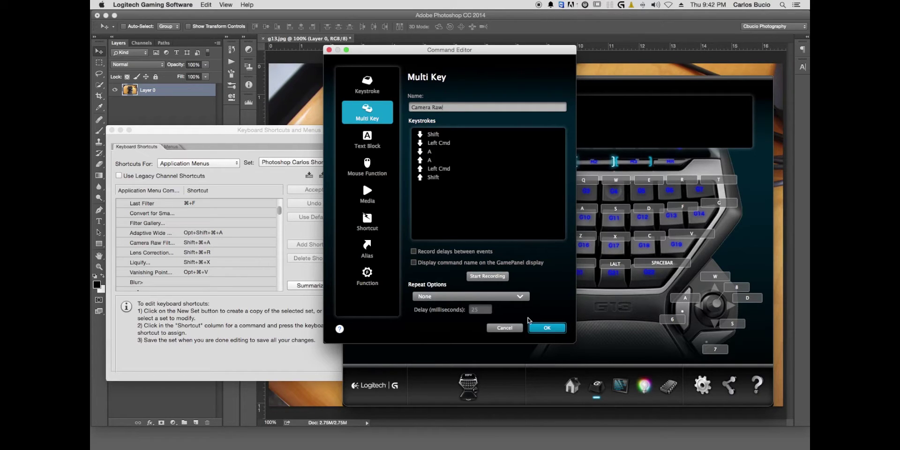
left_click(537, 329)
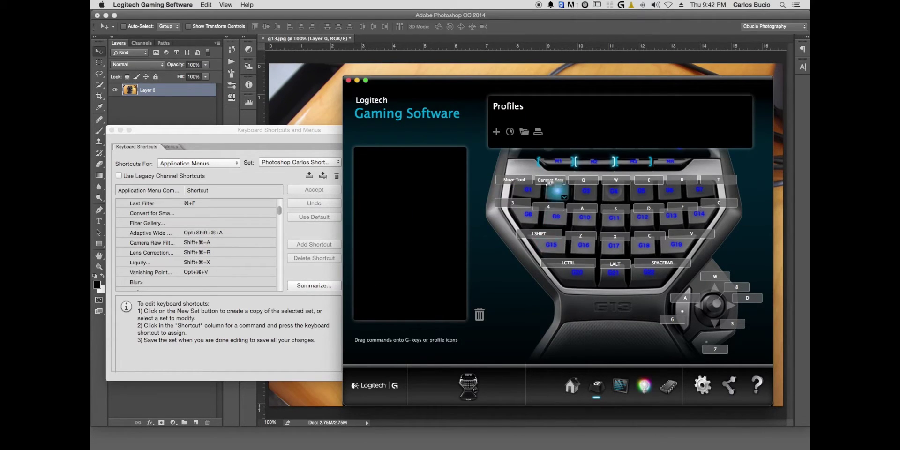
Cancel the shortcuts dialog, then apply Camera Raw to g13.jpg via Shift+Cmd+A with default settings.
left_click(270, 15)
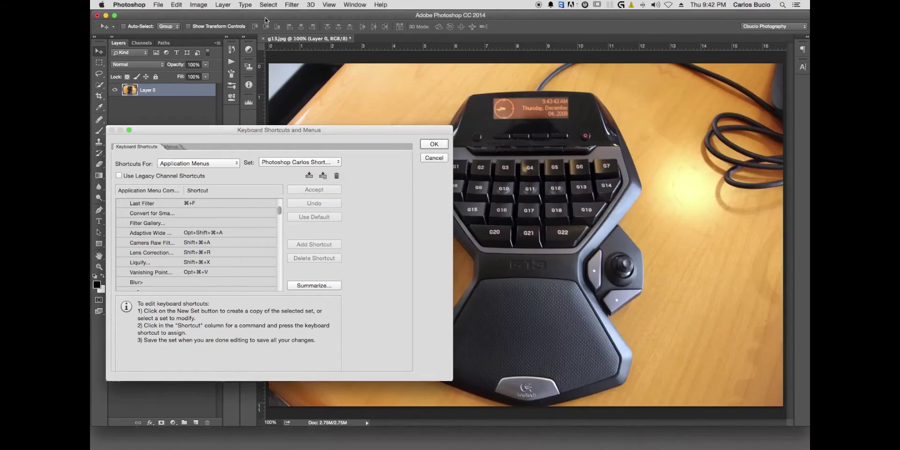
left_click(435, 158)
key("super+shift+a")
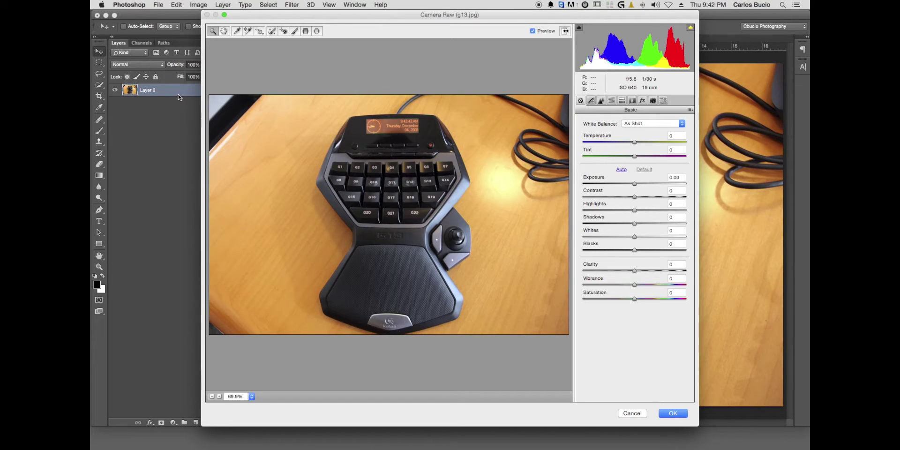
left_click(674, 412)
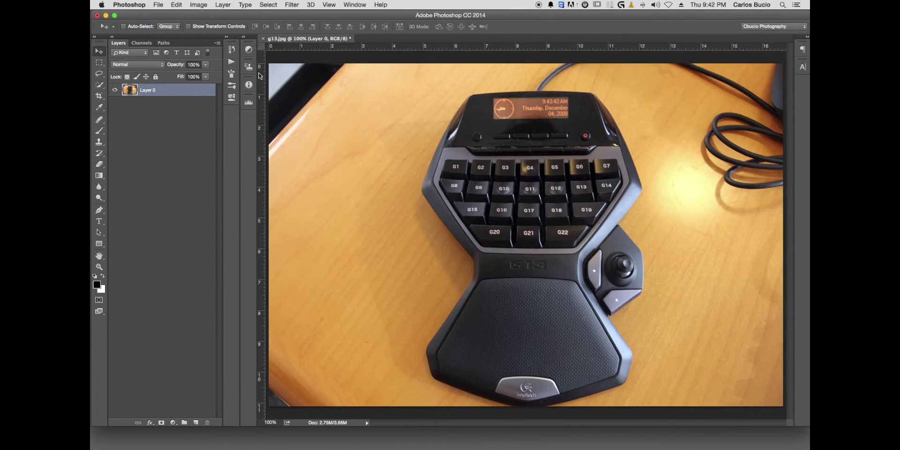
Reopen Keyboard Shortcuts with Filter expanded, then return to Logitech and open G3's command menu.
left_click(157, 4)
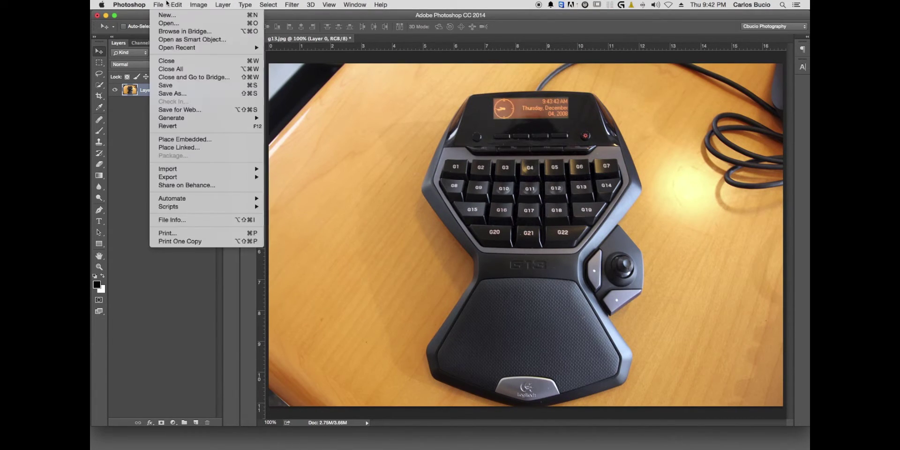
mouse_move(176, 4)
left_click(204, 319)
left_click(120, 274)
scroll(184, 243, "down", 4)
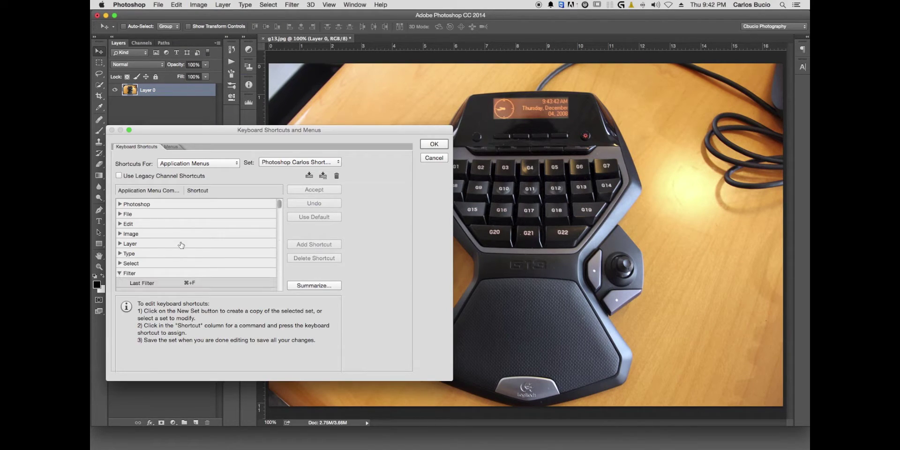
scroll(186, 244, "down", 2)
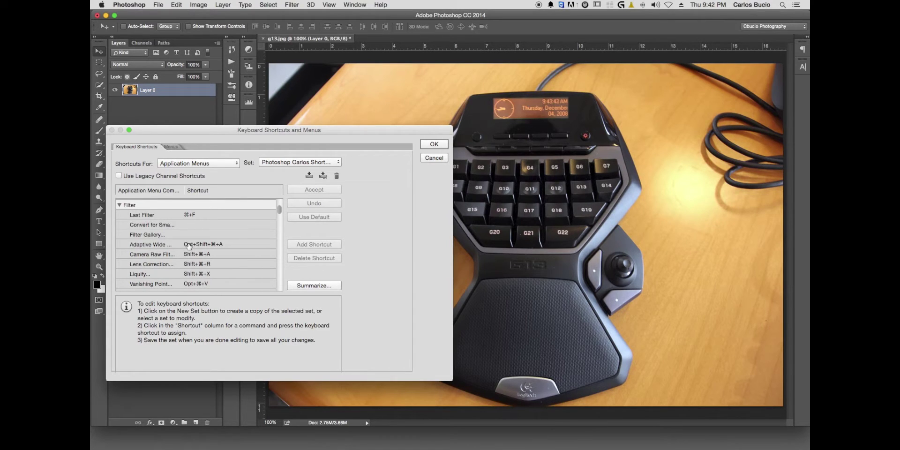
key("super+Tab")
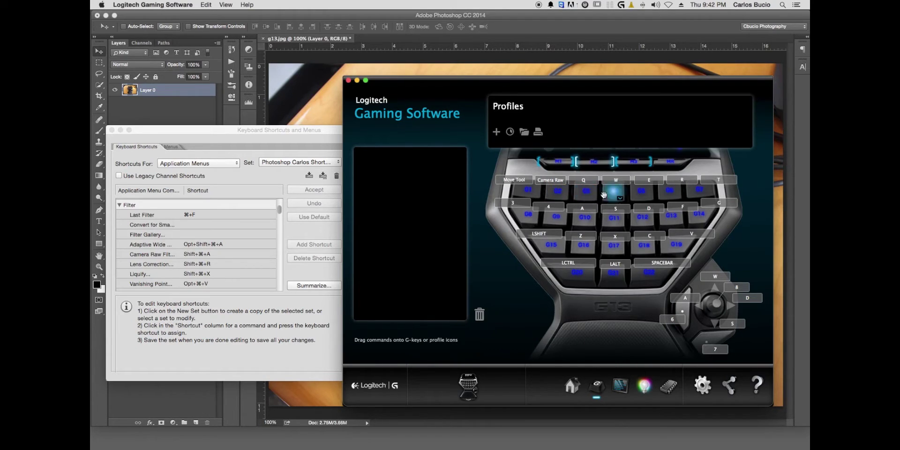
right_click(598, 201)
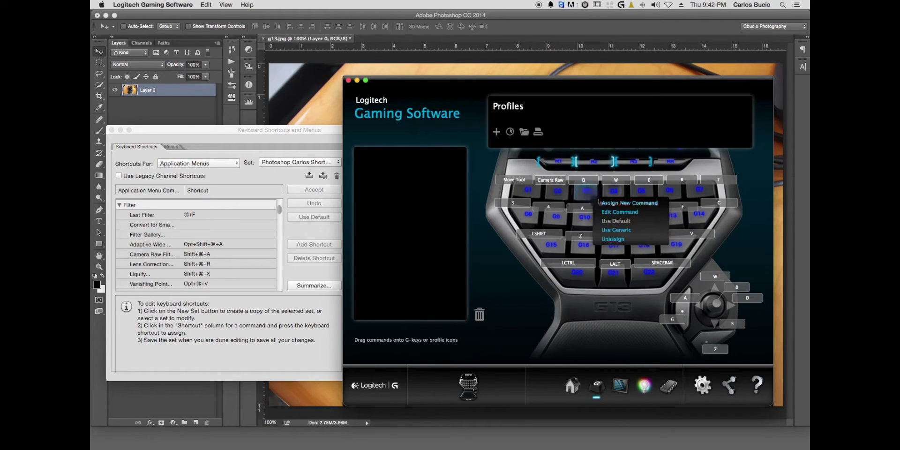
Create G3's Multi Key macro 'Liquify' recording Shift+Cmd+X, and save it.
left_click(594, 202)
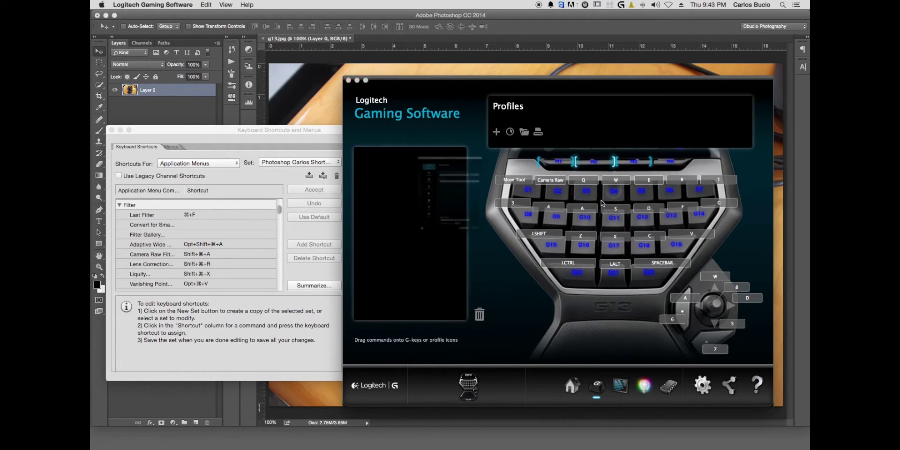
left_click(363, 107)
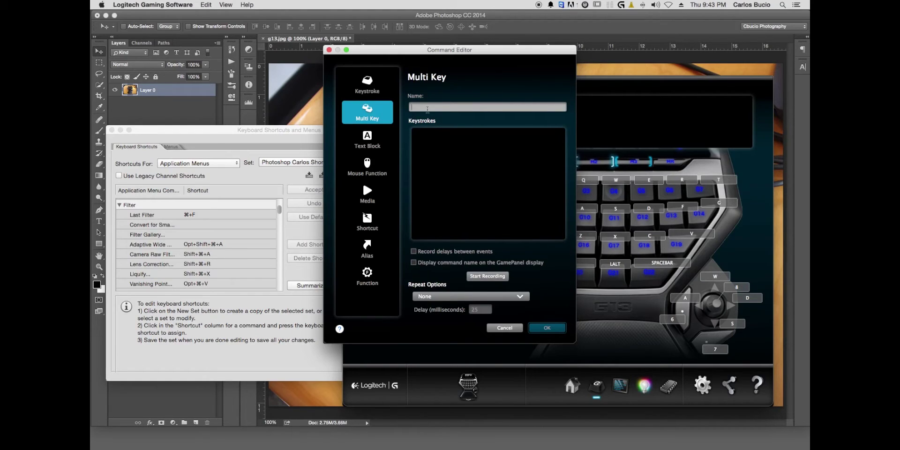
type("Liquify")
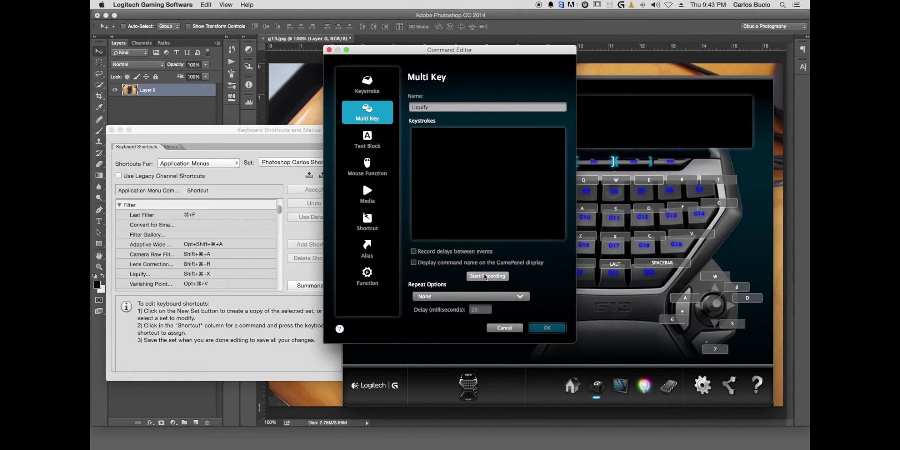
left_click(485, 276)
key("shift+super+x")
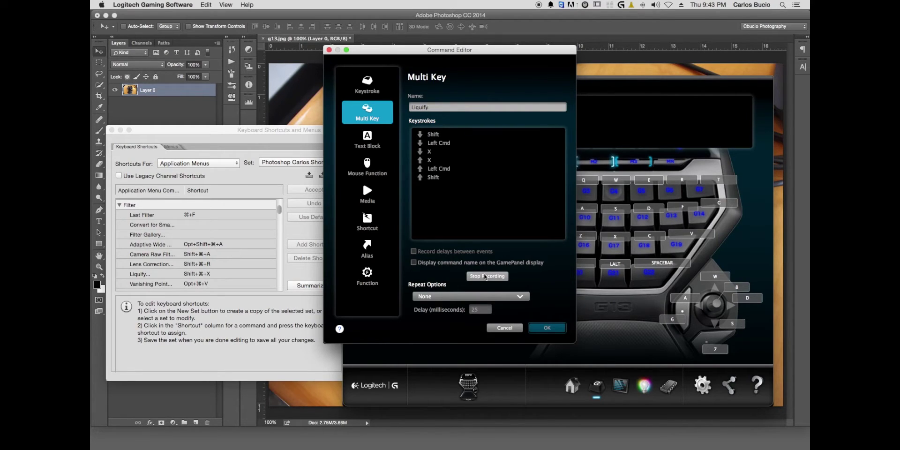
left_click(485, 276)
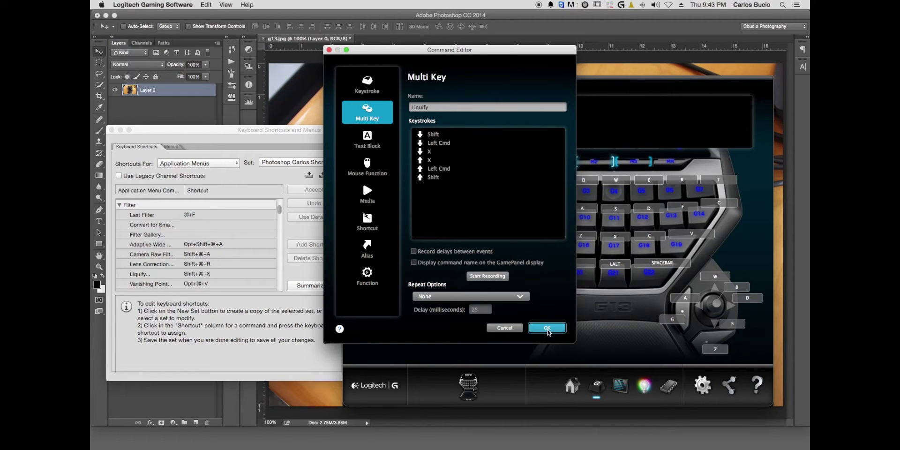
left_click(547, 328)
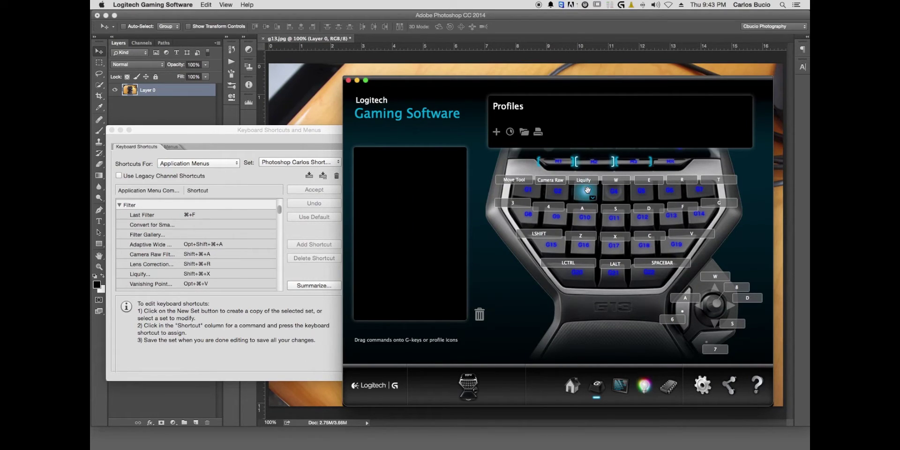
Cancel the shortcuts dialog and test Liquify on the photo, discarding the warp.
key("super+Tab")
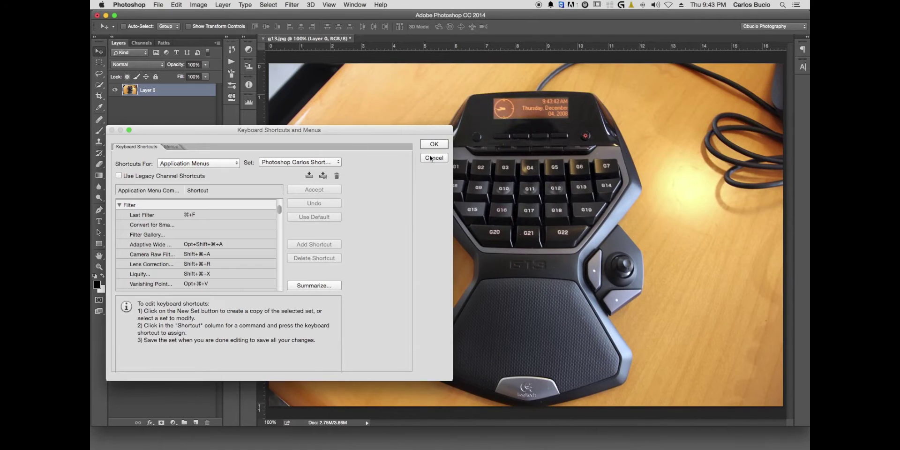
left_click(430, 158)
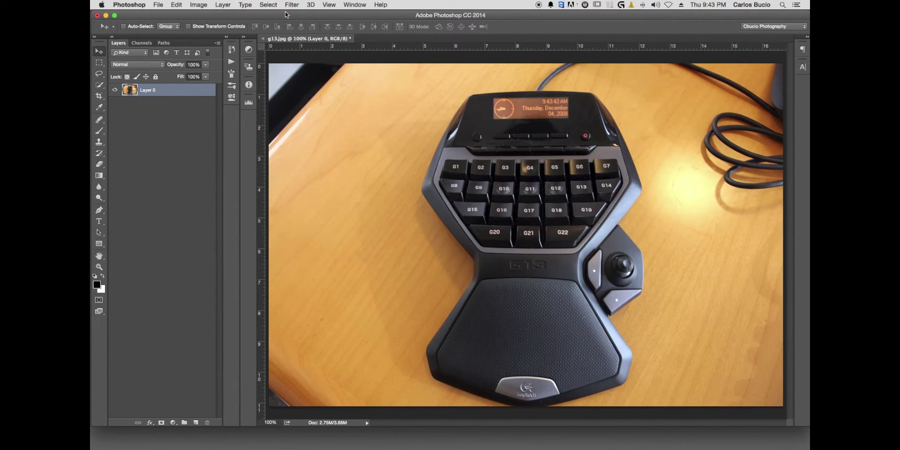
key("shift+super+x")
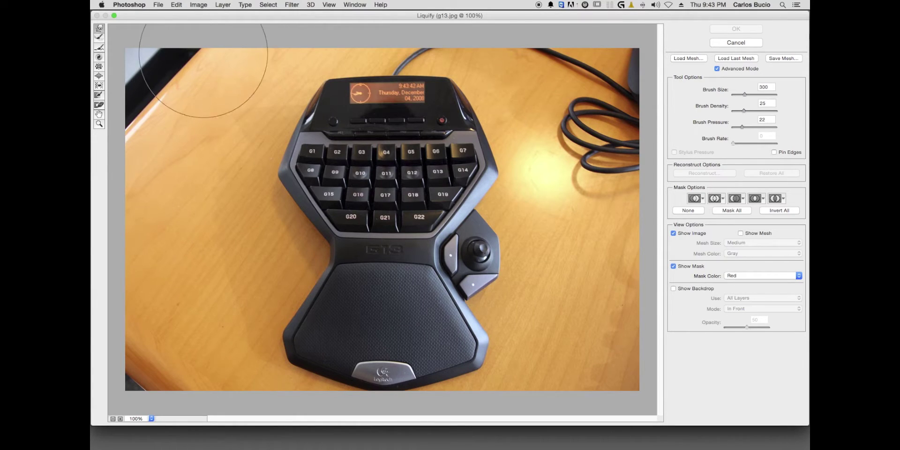
mouse_move(533, 170)
left_mouse_down()
mouse_move(332, 168)
mouse_move(441, 190)
left_mouse_up()
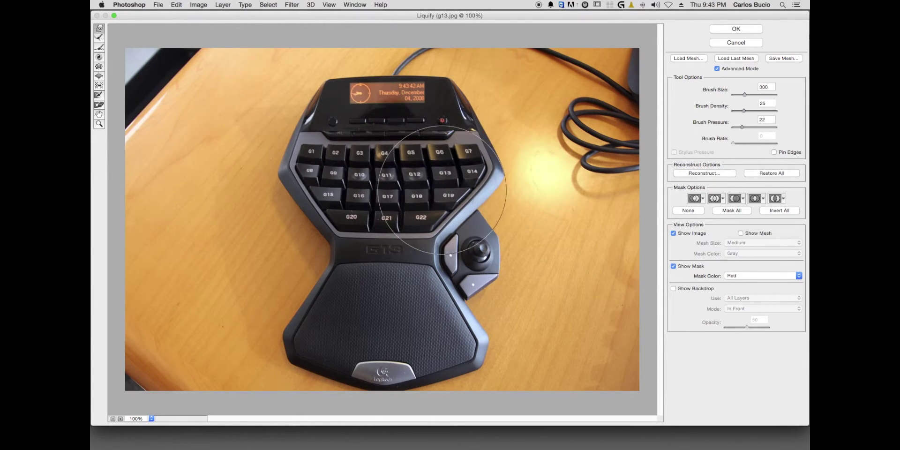
left_click(744, 42)
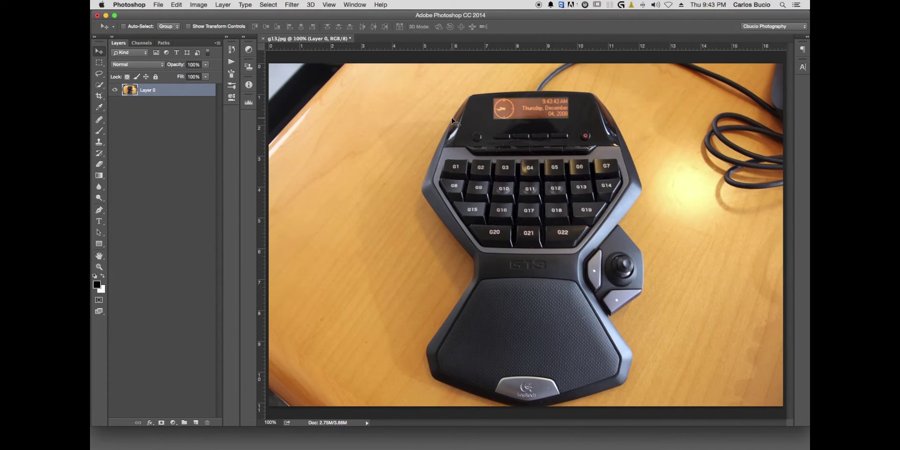
Flip between Logitech Gaming Software and Photoshop to check the G1–G3 assignments.
key("super+Tab")
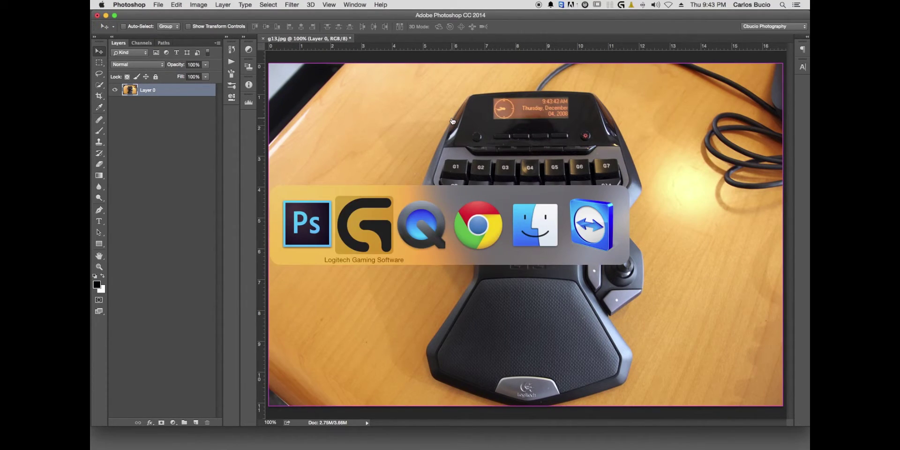
key("super+Tab")
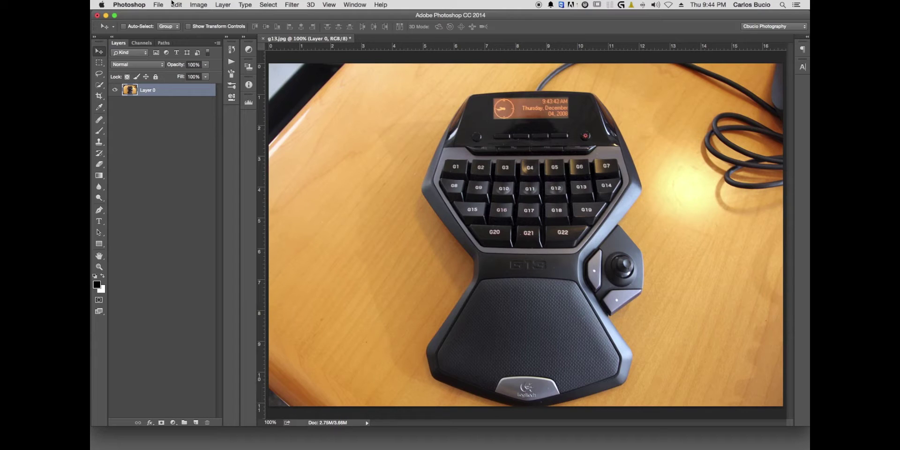
key("super+Tab")
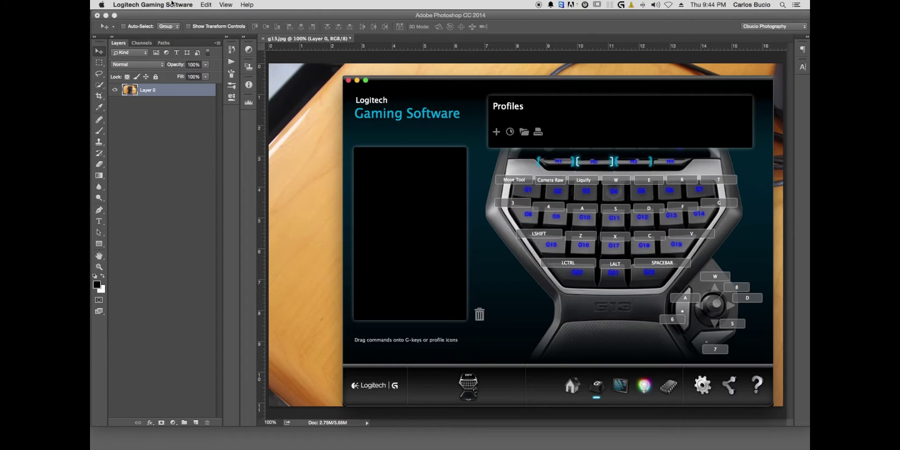
key("super+Tab")
Open Keyboard Shortcuts and expand the Filter group down to Alien Skin.
left_click(180, 5)
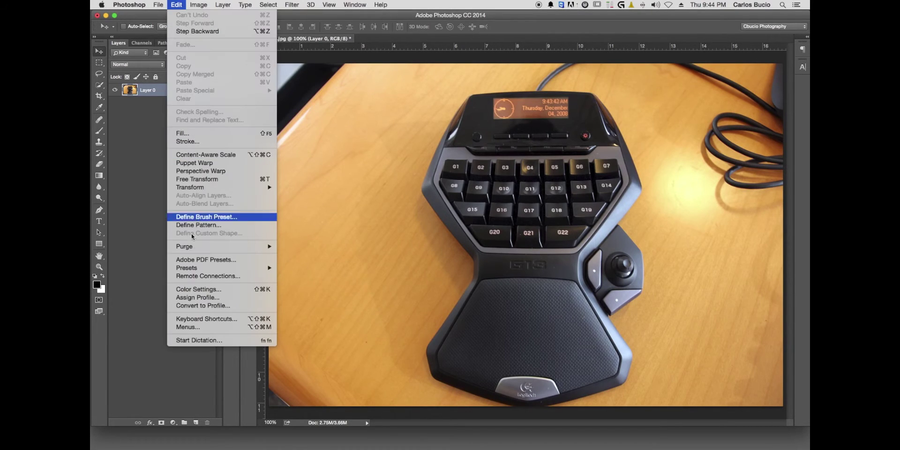
left_click(189, 318)
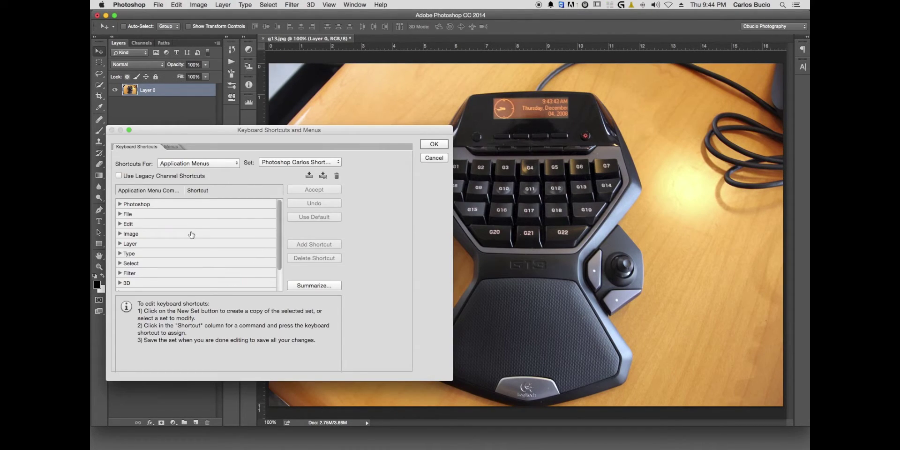
left_click(120, 270)
scroll(150, 265, "down", 10)
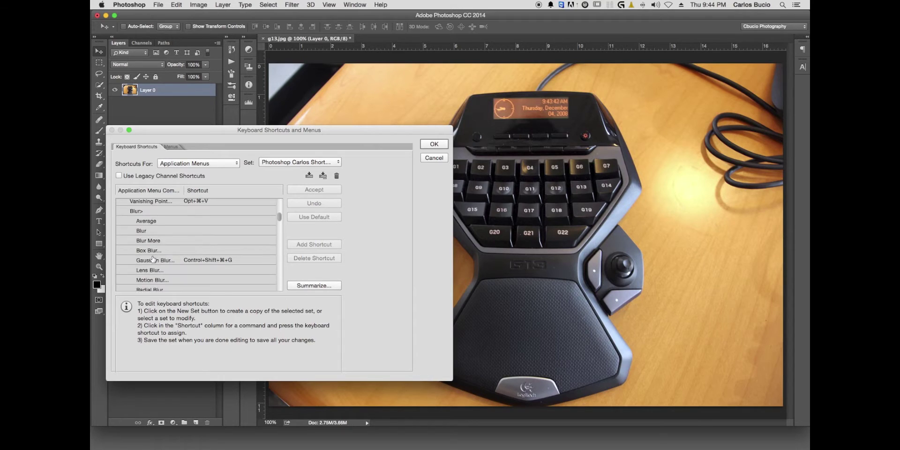
scroll(160, 267, "down", 15)
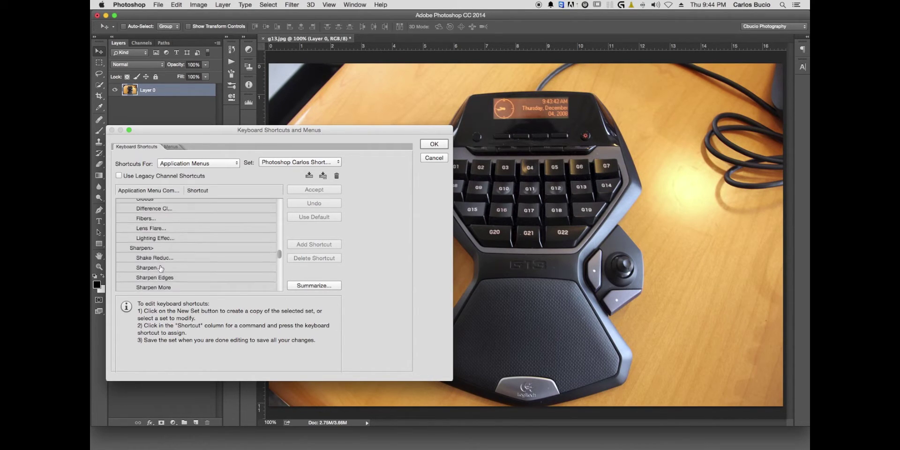
scroll(161, 268, "down", 10)
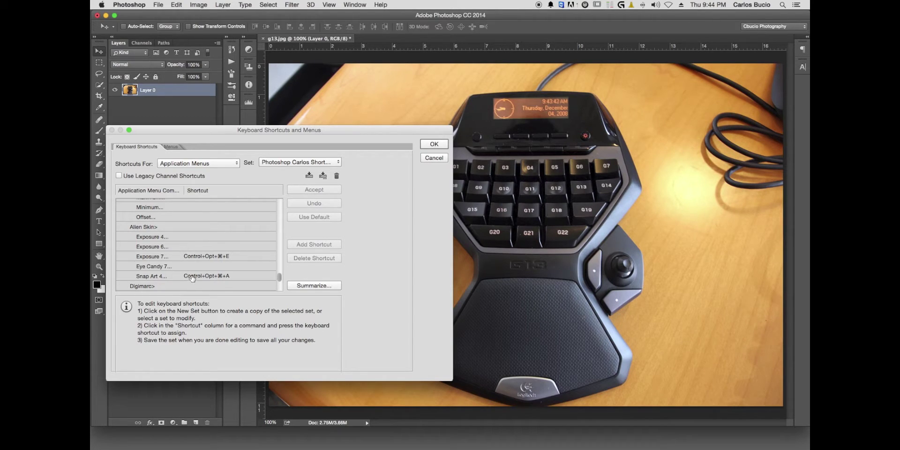
After trying other combinations, give Eye Candy 7 Opt+Shift+⌘+I, taking it from File Info, and accept.
left_click(192, 267)
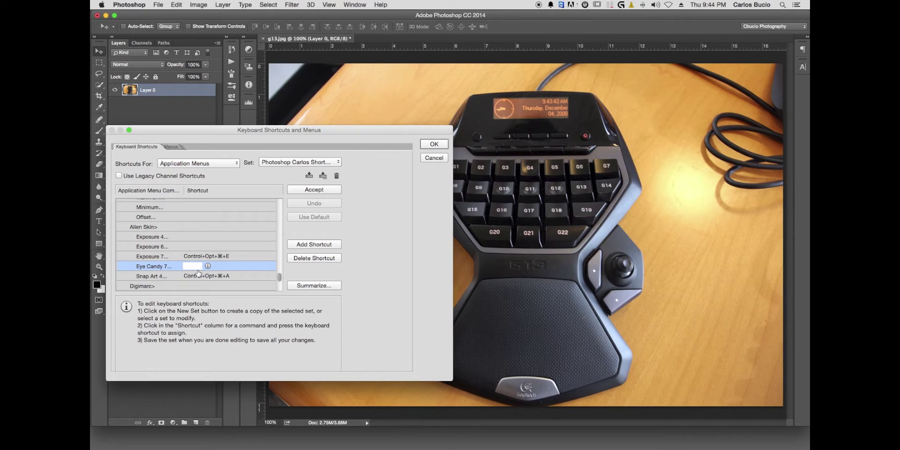
key("ctrl+shift+e")
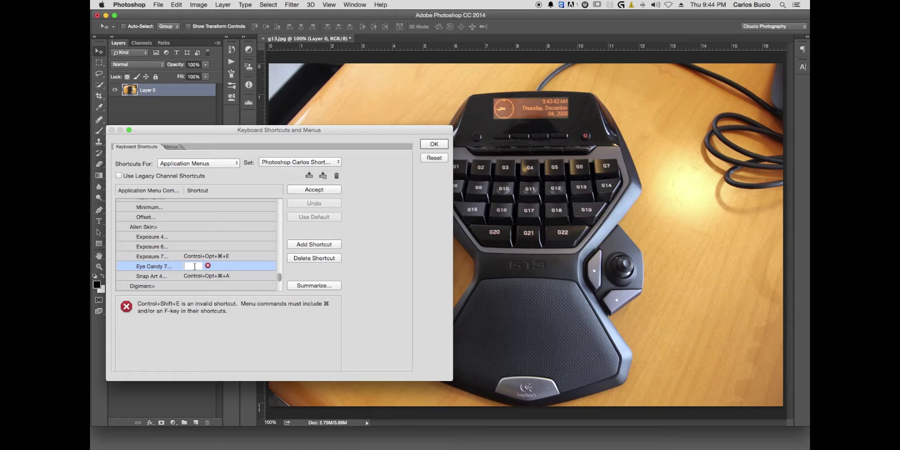
key("alt+super+e")
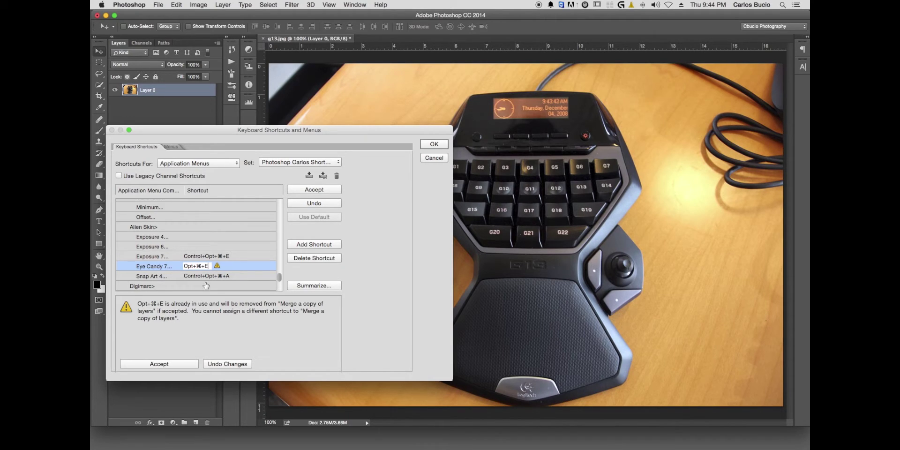
key("BackSpace")
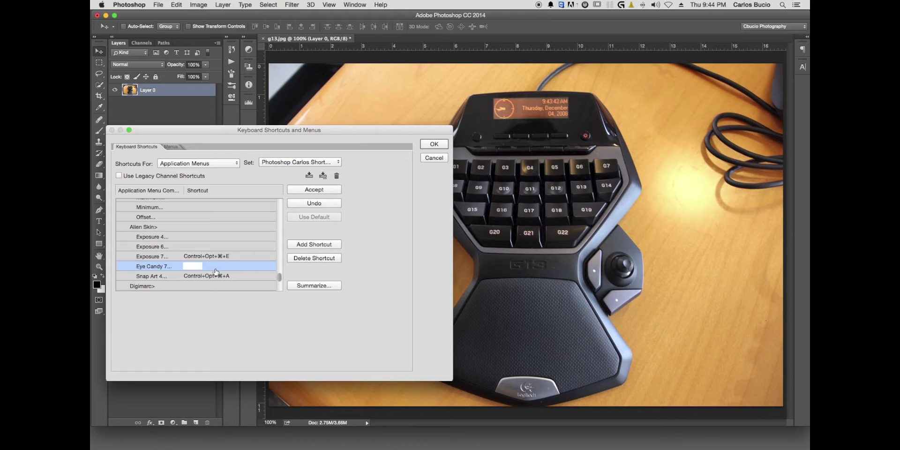
key("alt")
key("alt+shift+super+9")
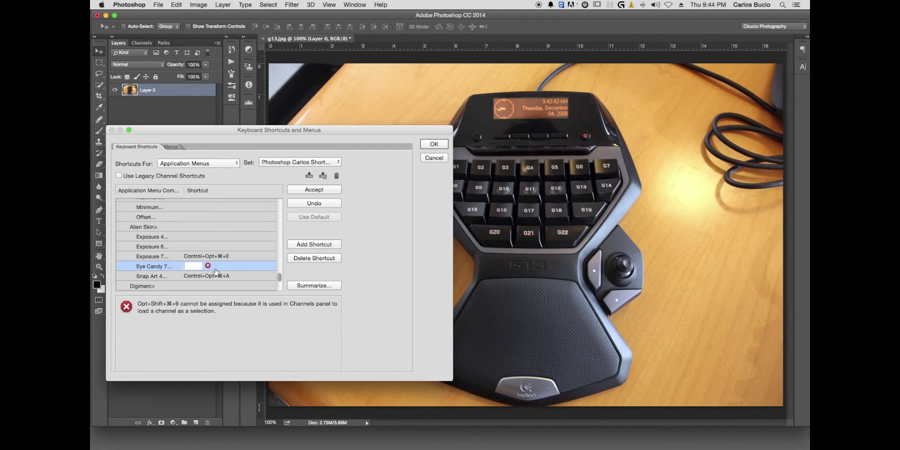
key("alt")
key("alt+shift+super+i")
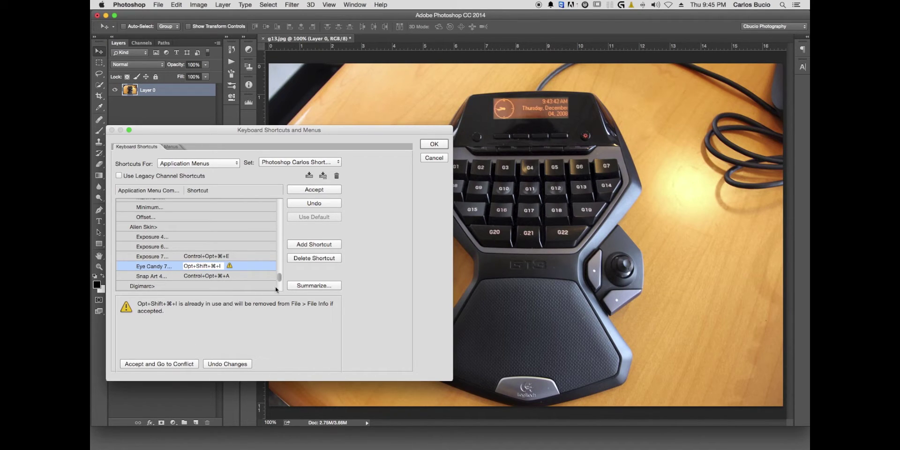
left_click(316, 190)
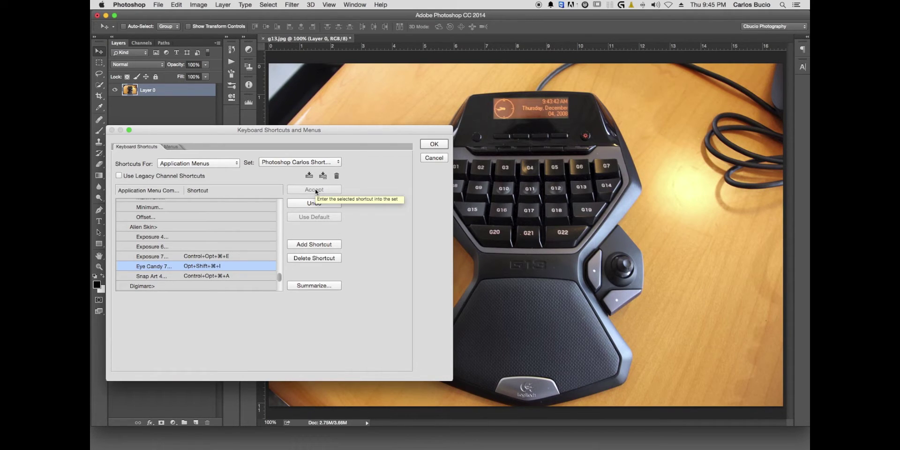
key("super+Tab")
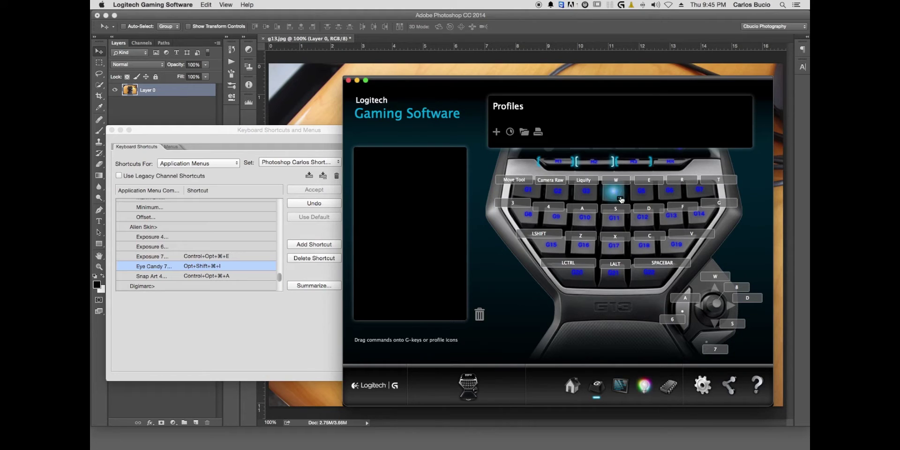
Assign G4 a new Multi Key command and name it Eye Candy 7.
right_click(621, 199)
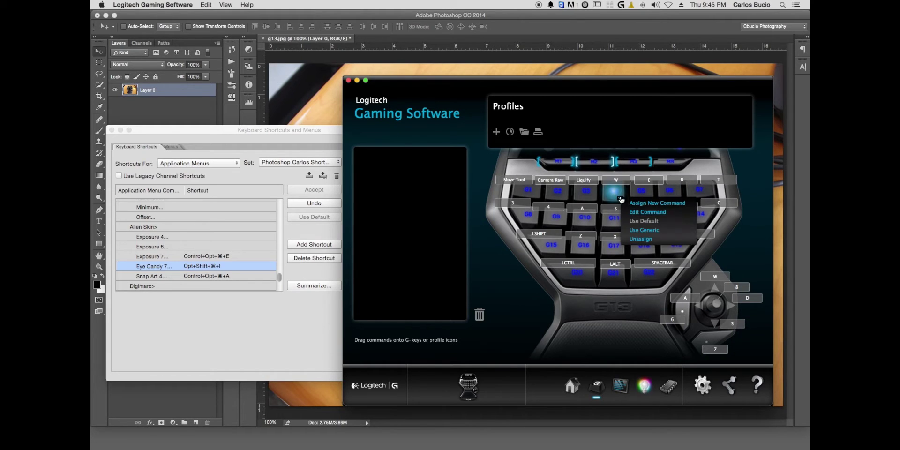
right_click(621, 199)
right_click(620, 200)
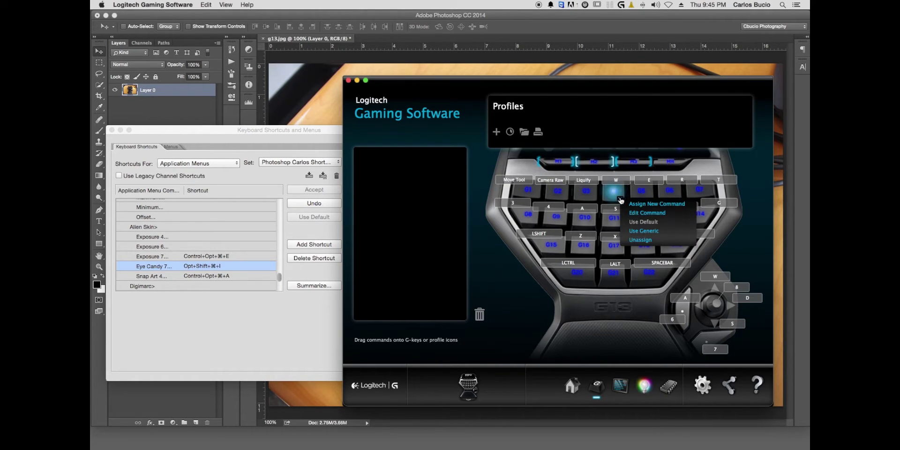
left_click(656, 204)
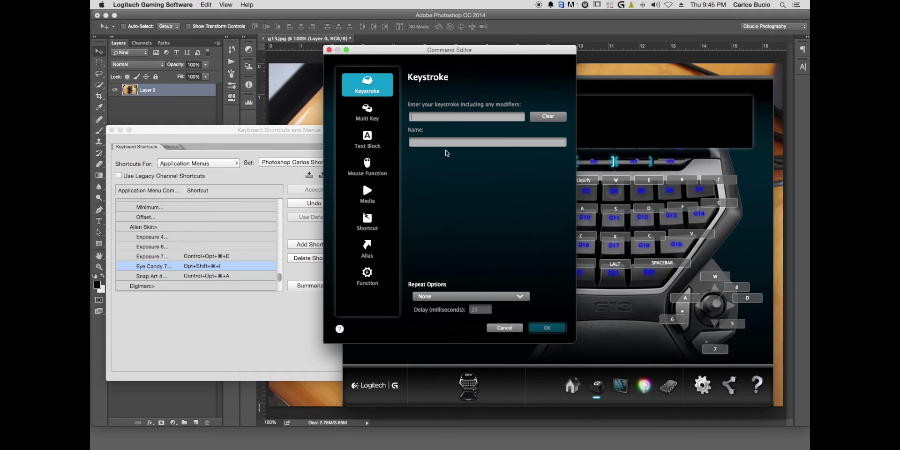
left_click(366, 113)
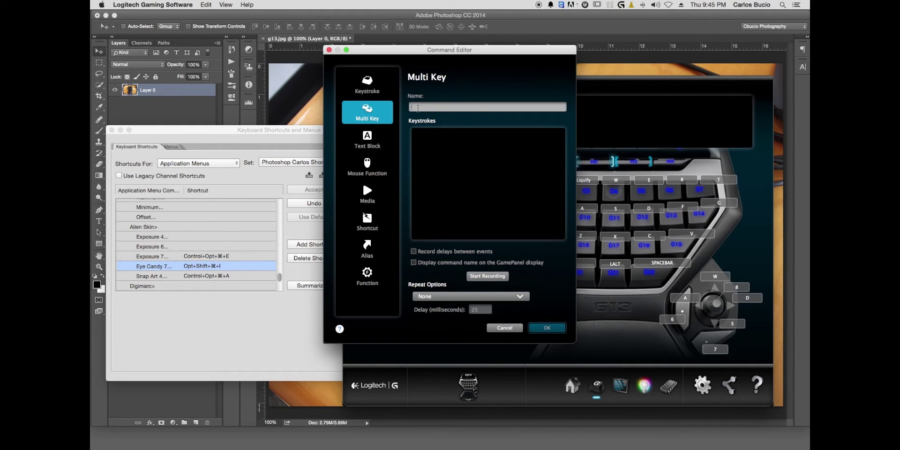
left_click(418, 108)
type("Eye Candy 7")
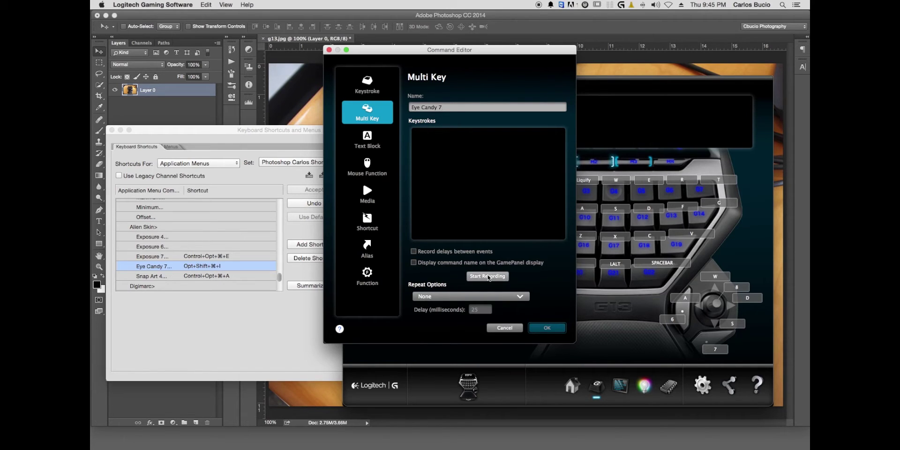
Record Alt+Shift+Cmd+I as the macro's keystrokes and save it to G4.
left_click(487, 276)
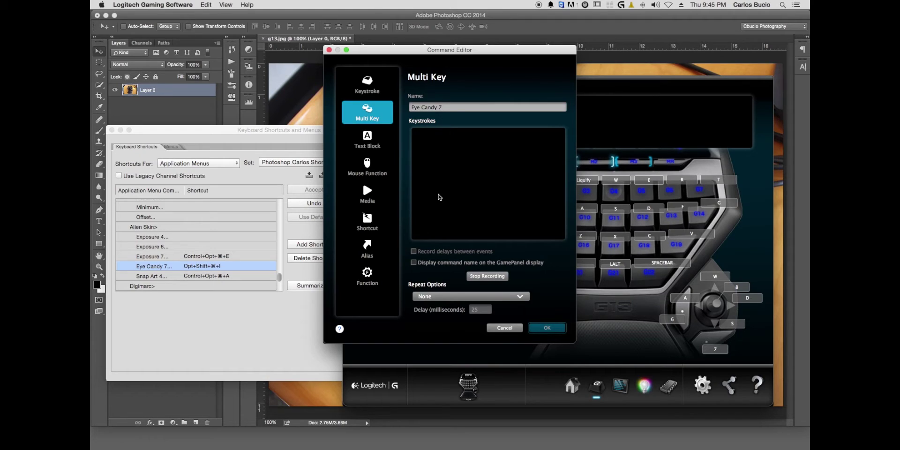
key("alt")
key("shift")
key("super")
key("alt+shift+super+i")
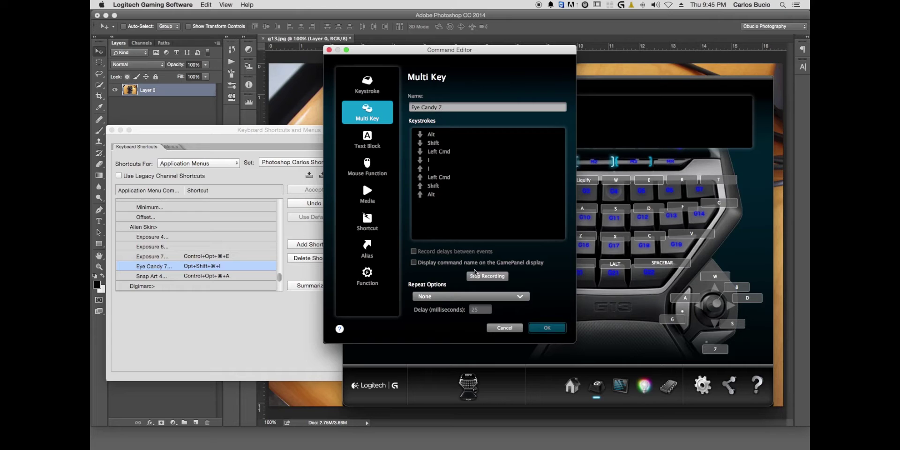
left_click(483, 275)
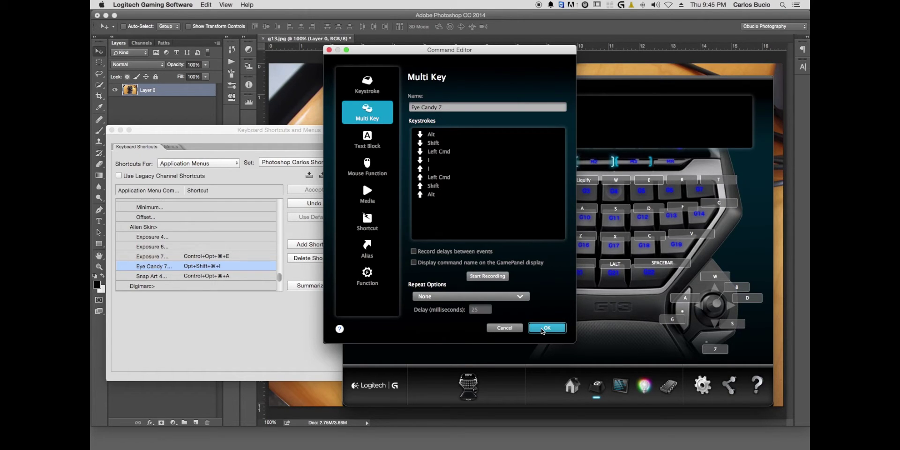
left_click(546, 328)
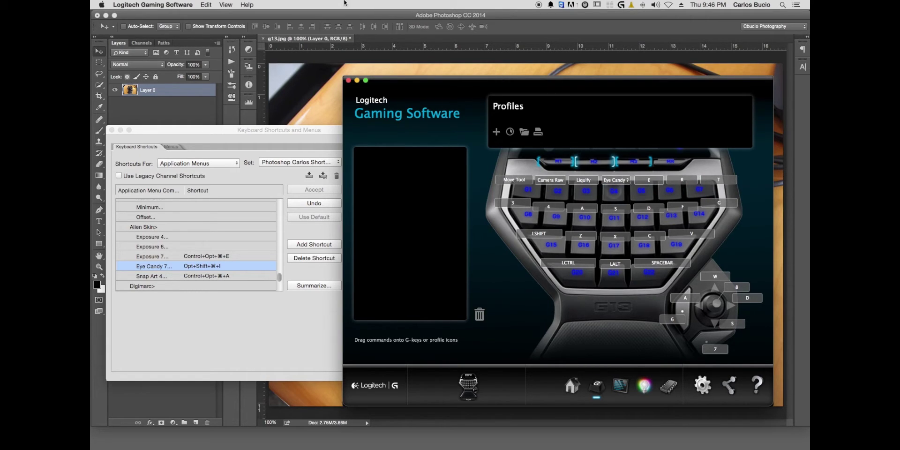
left_click(337, 17)
left_click(431, 144)
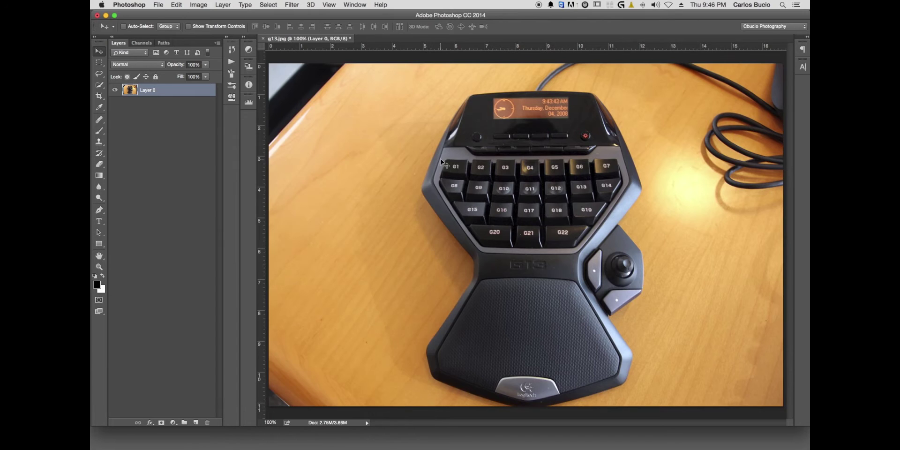
key("super+alt+shift+i")
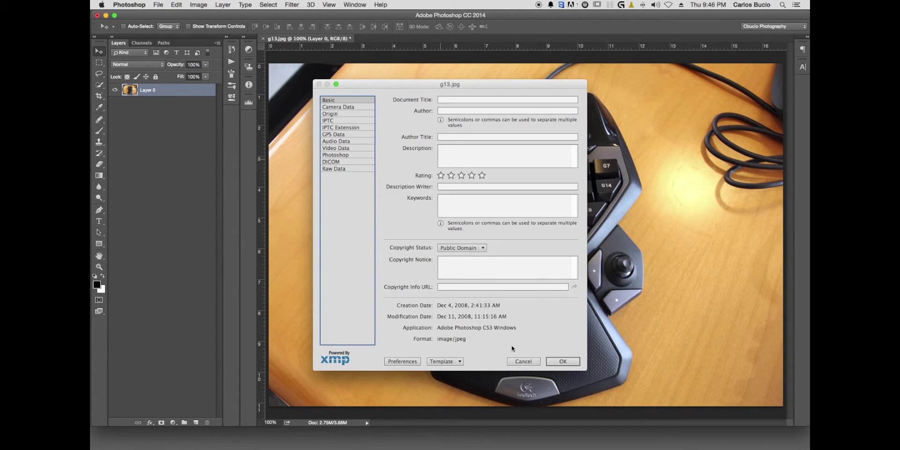
left_click(523, 361)
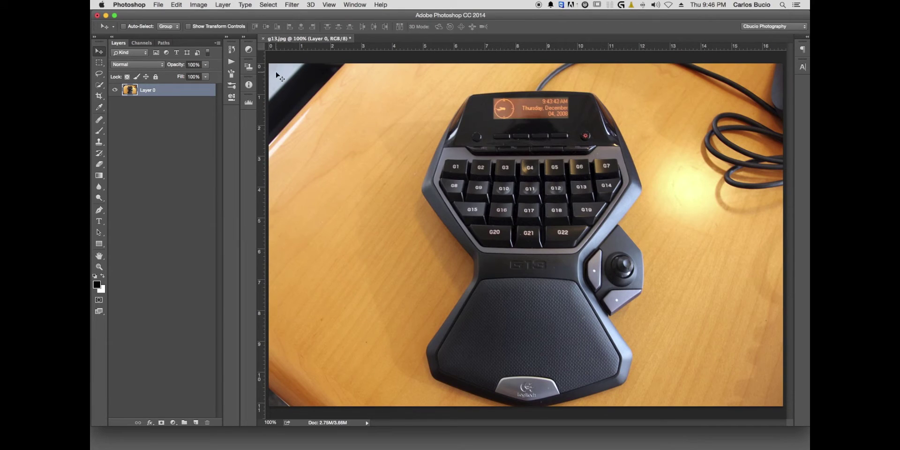
key("super+shift+x")
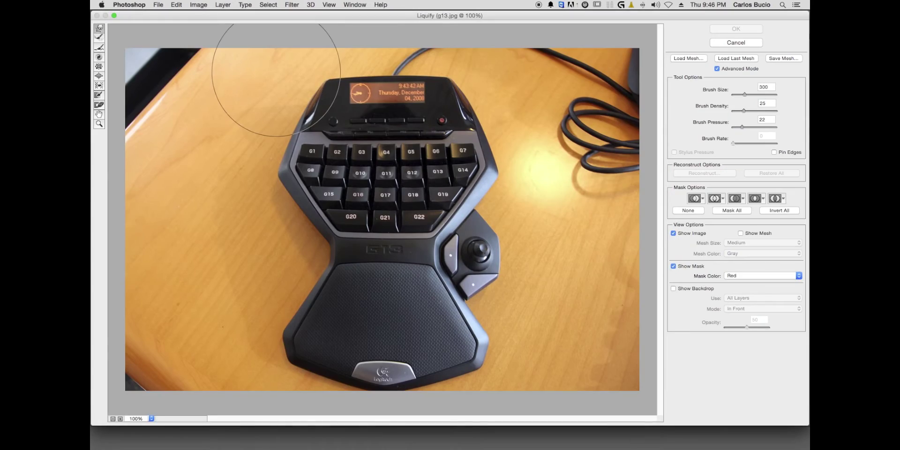
left_click(745, 44)
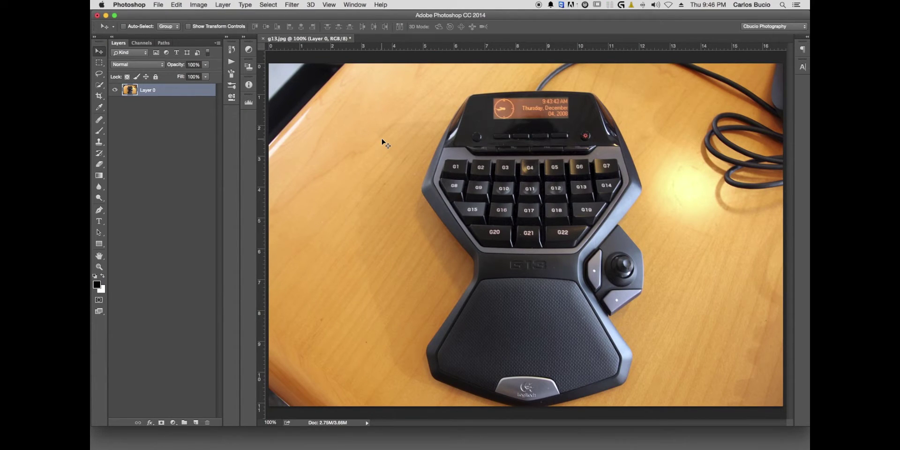
key("super+Tab")
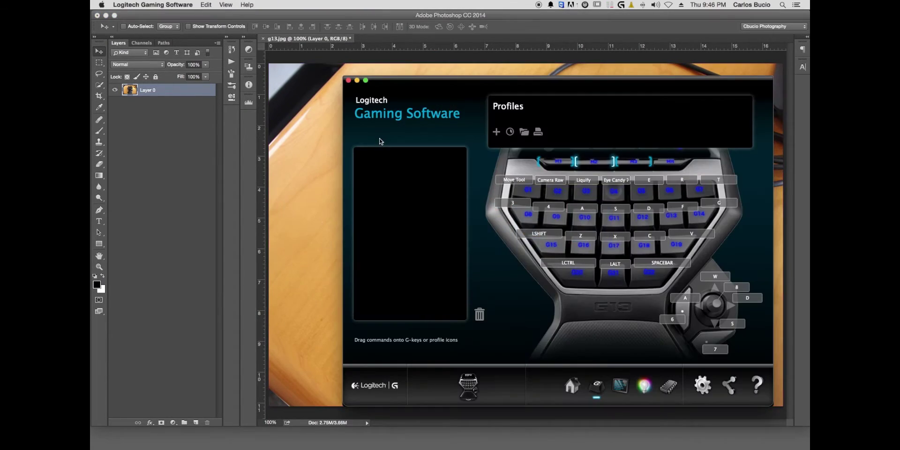
In Photoshop's Keyboard Shortcuts, expand Filter and scroll down to find Imagenomic Portraiture's shortcut.
key("super+Tab")
left_click(179, 4)
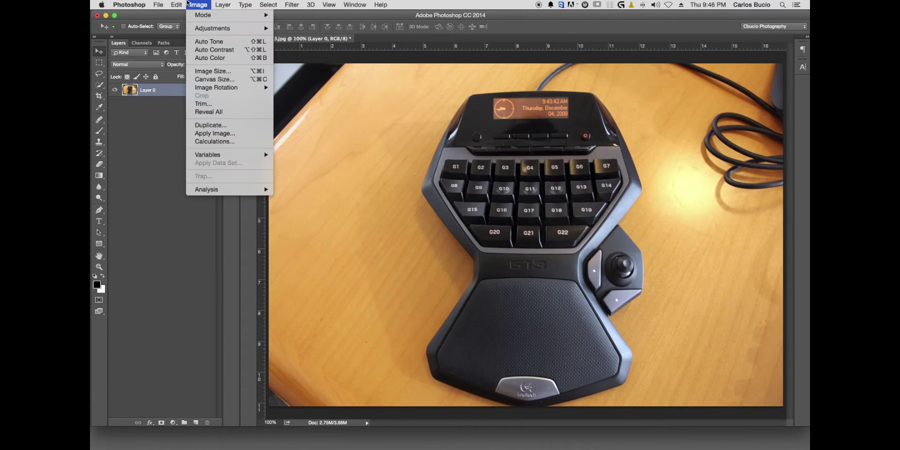
left_click(199, 318)
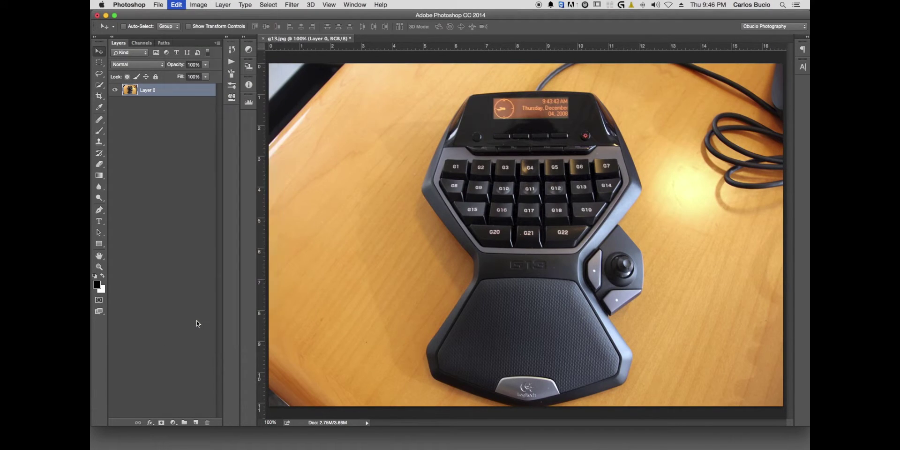
left_click(120, 273)
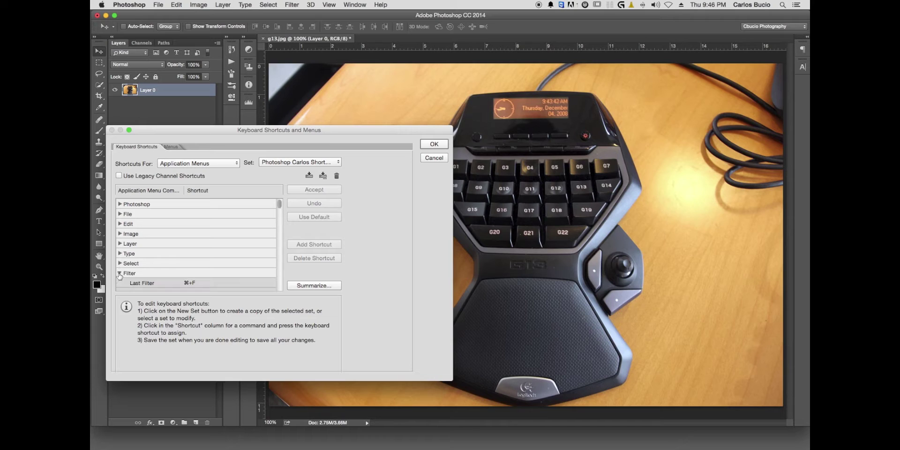
scroll(142, 263, "down", 1)
scroll(143, 264, "down", 15)
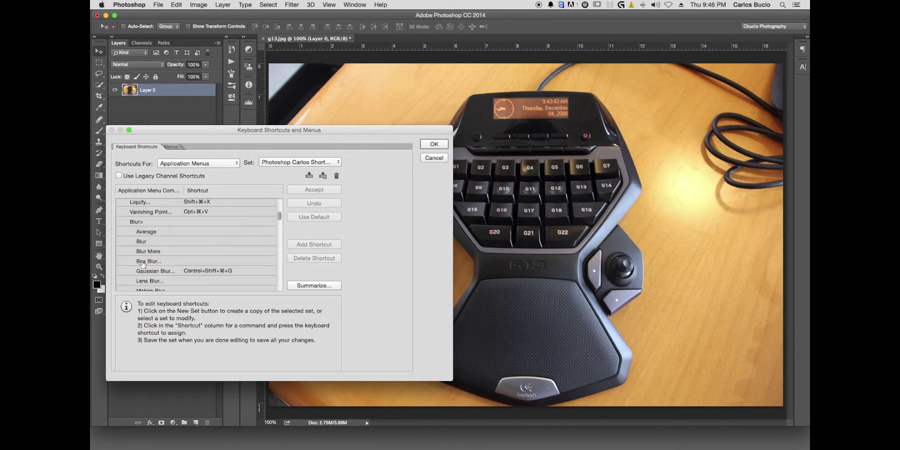
scroll(143, 265, "down", 15)
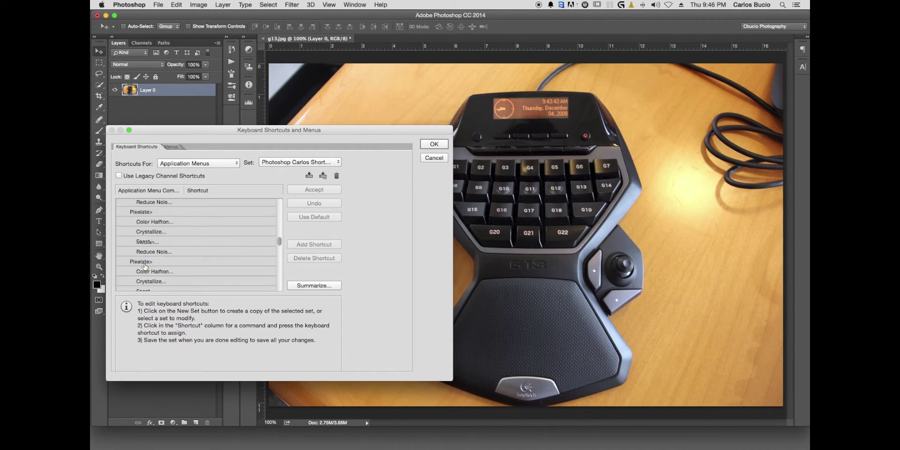
scroll(146, 267, "down", 15)
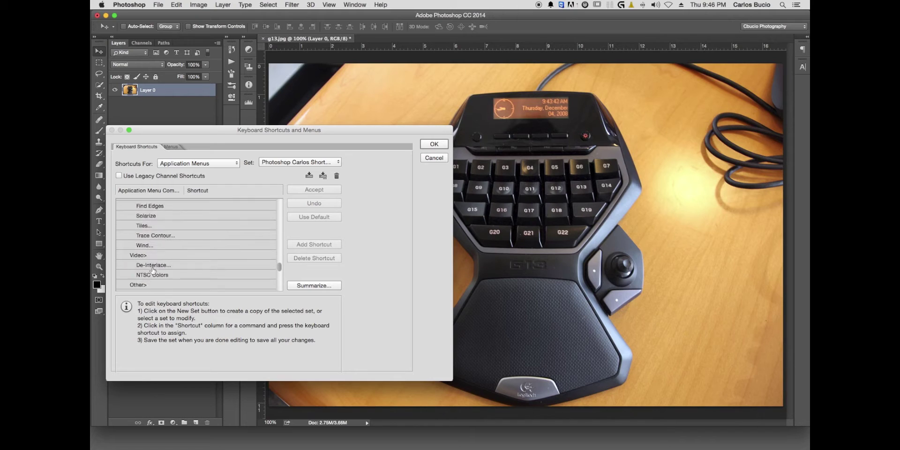
scroll(153, 271, "down", 10)
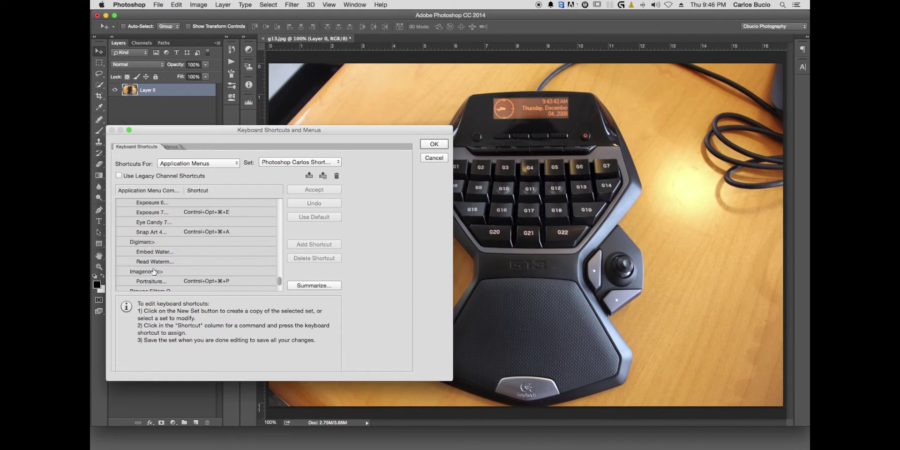
scroll(143, 265, "down", 3)
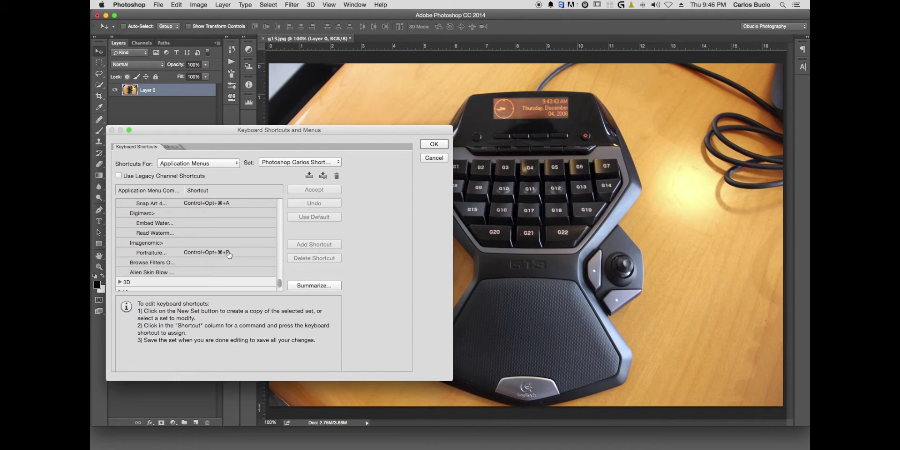
key("super+Tab")
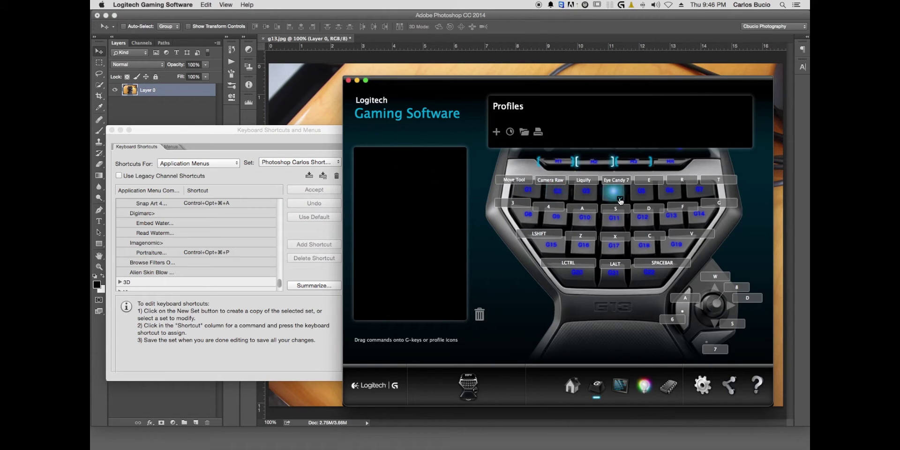
Give G4 a Portraiture Multi Key macro recording Ctrl+Alt+Cmd+P and save it.
left_click(620, 201)
left_click(632, 205)
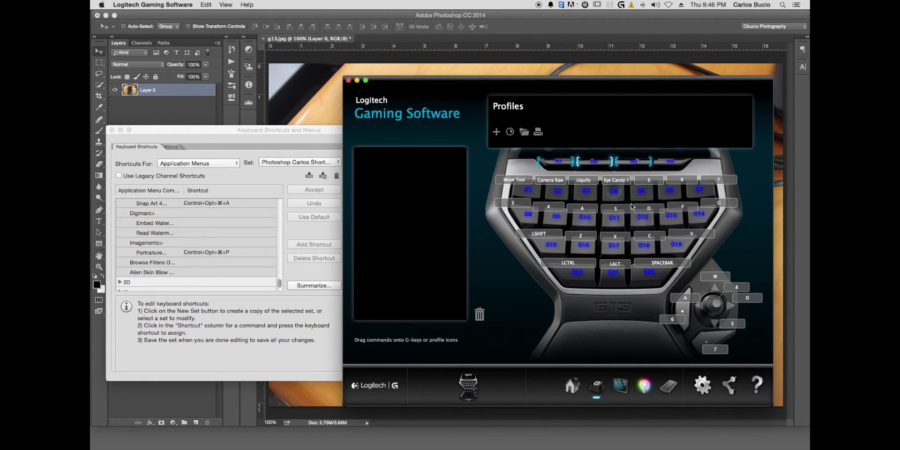
left_click(368, 117)
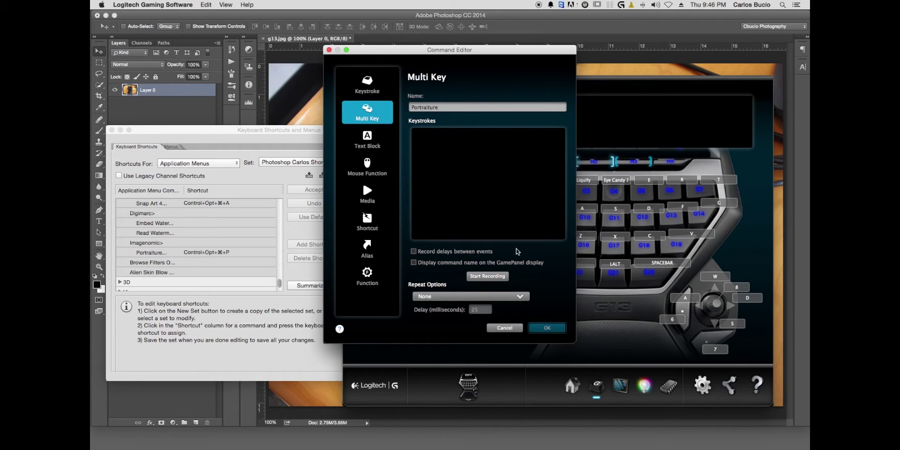
left_click(488, 276)
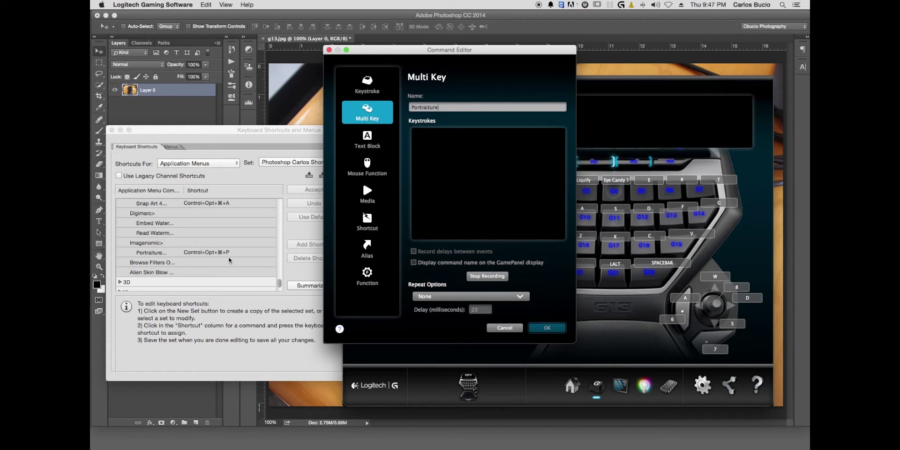
key("ctrl")
key("super")
key("ctrl+alt+super+p")
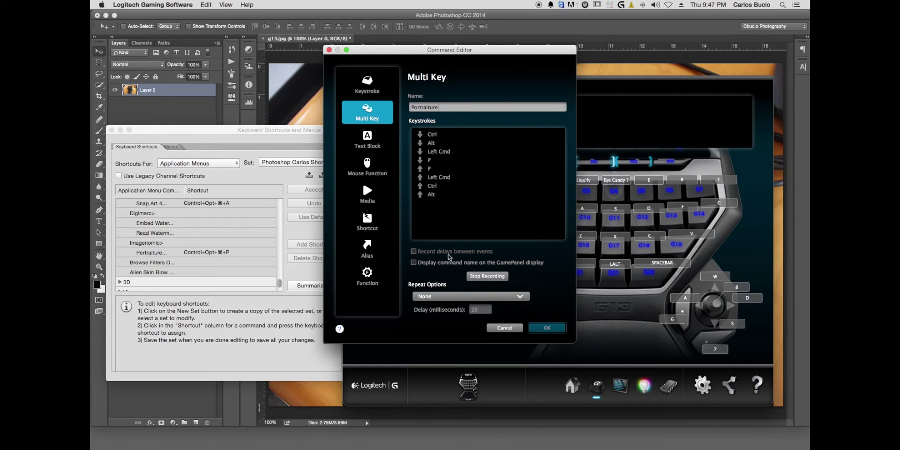
left_click(488, 276)
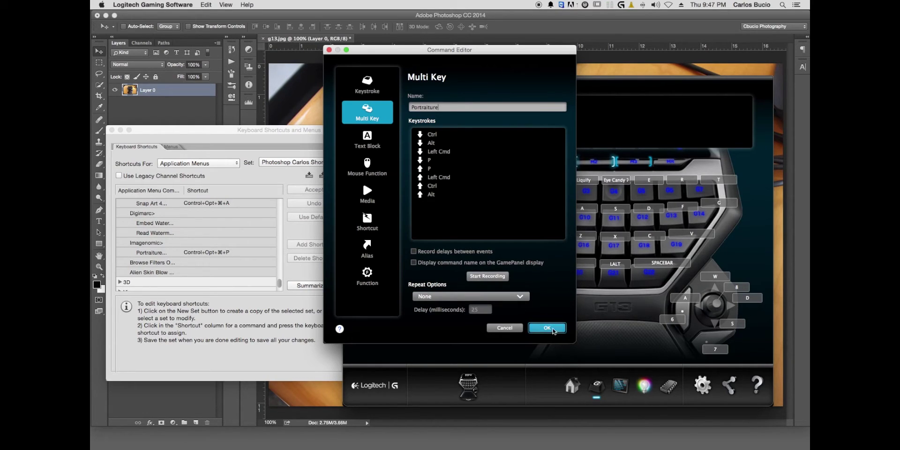
left_click(547, 328)
left_click(327, 131)
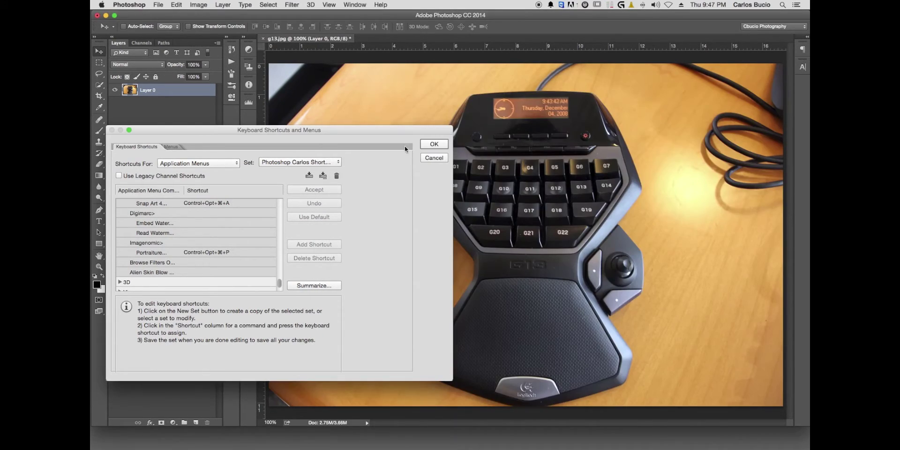
Close the shortcut settings, then launch Portraiture and apply it to the photo.
left_click(424, 145)
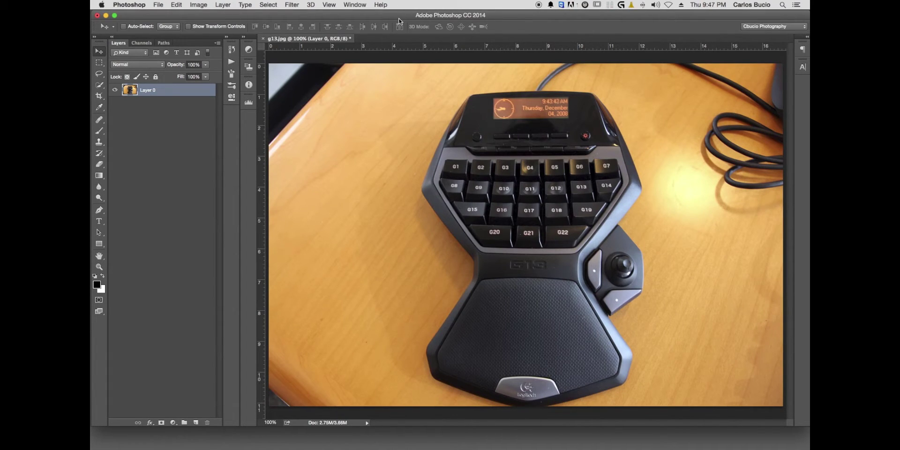
key("super+alt+p")
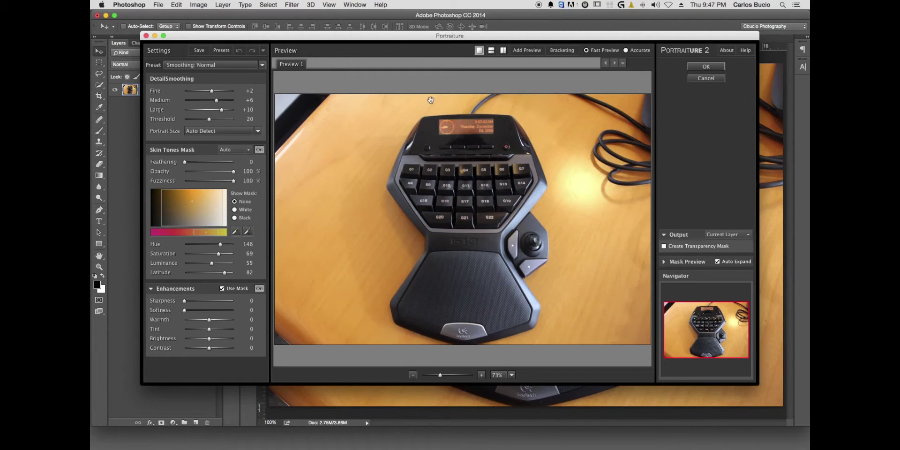
left_click(692, 68)
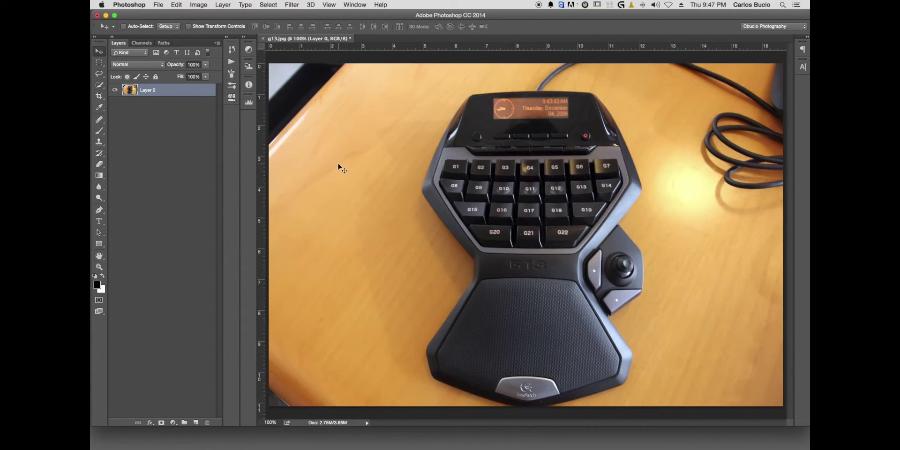
Open and cancel Camera Raw, Liquify, and Portraiture in turn without changing the photo.
key("super+f")
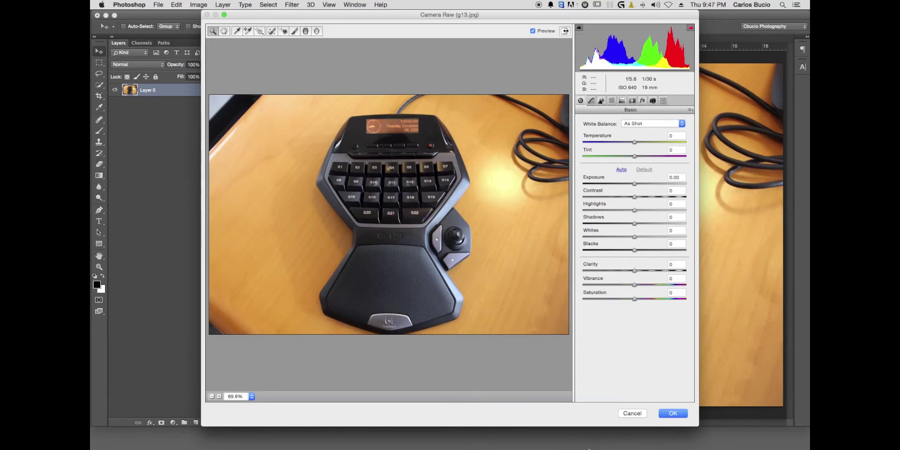
mouse_move(589, 447)
key("Escape")
key("shift+super+x")
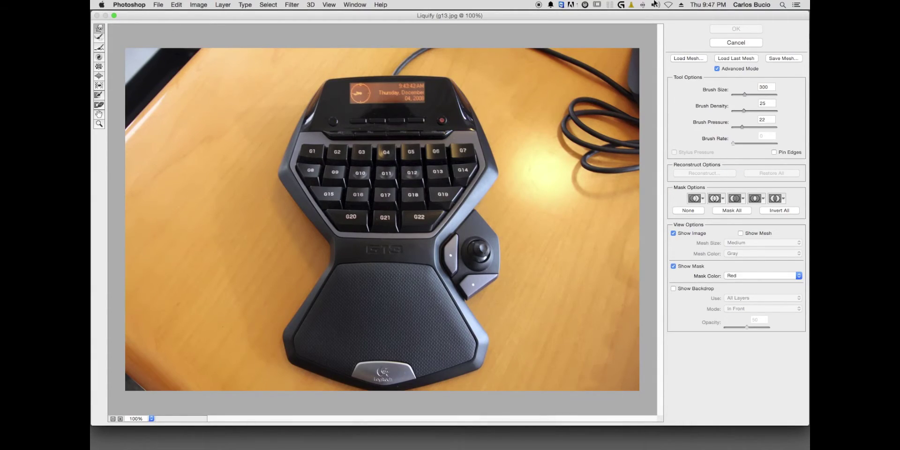
left_click(720, 44)
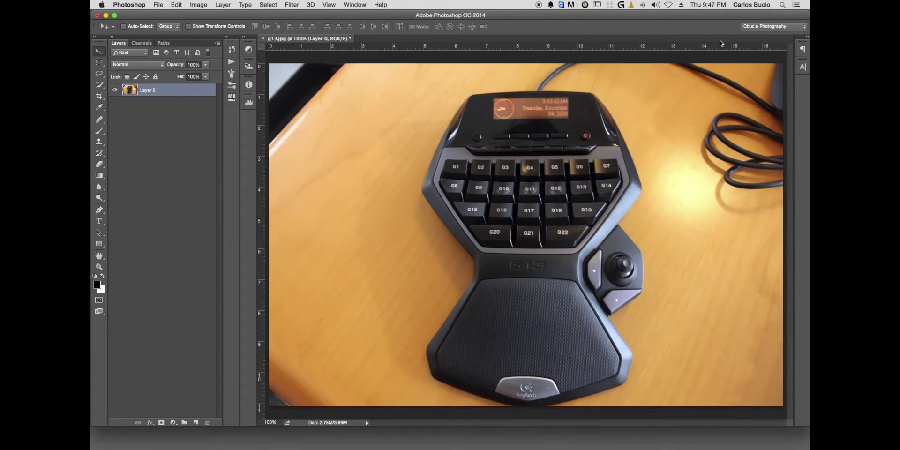
key("super+f")
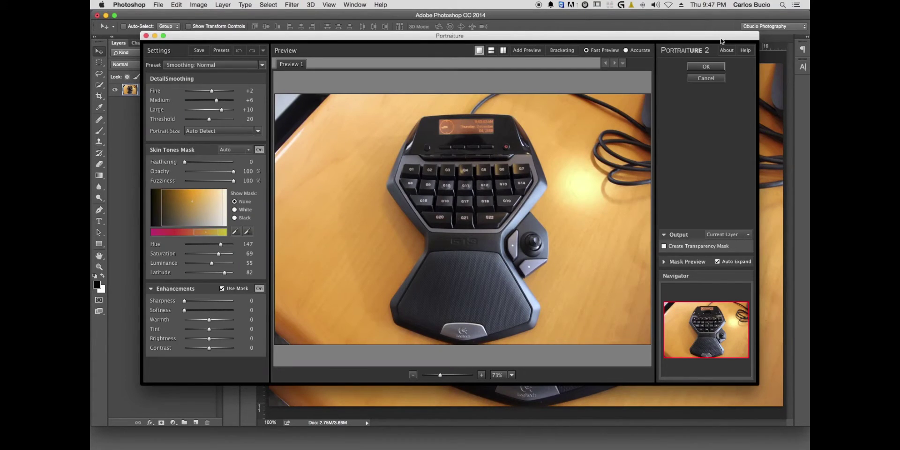
left_click(710, 79)
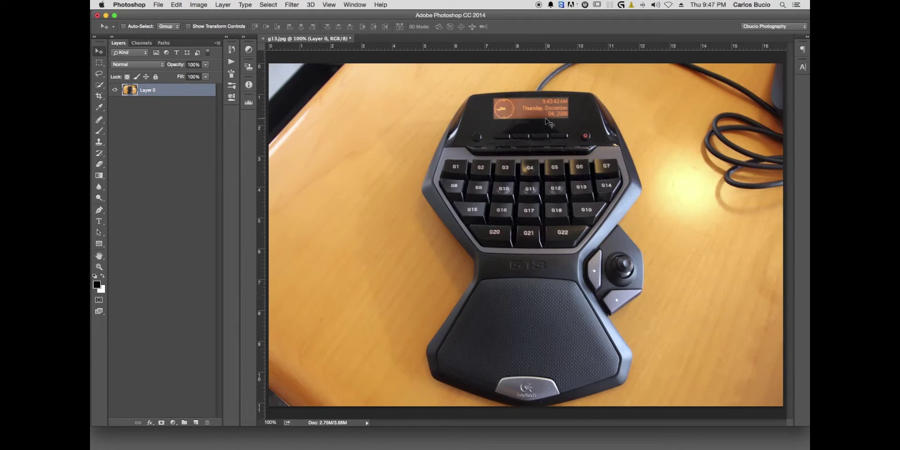
Switch to Logitech Gaming Software to view the G13 profile's key assignments.
key("super+Tab")
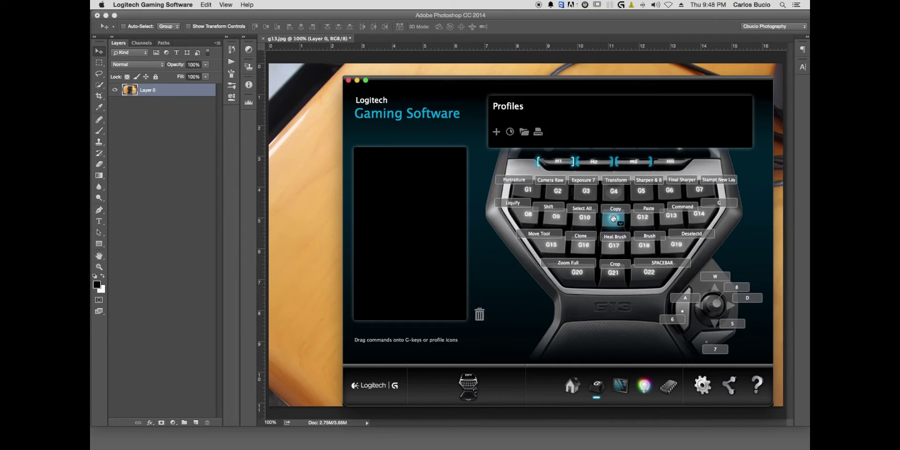
In Photoshop, try a Free Transform scale on the photo, cancel it, and return to Logitech.
key("super+Tab")
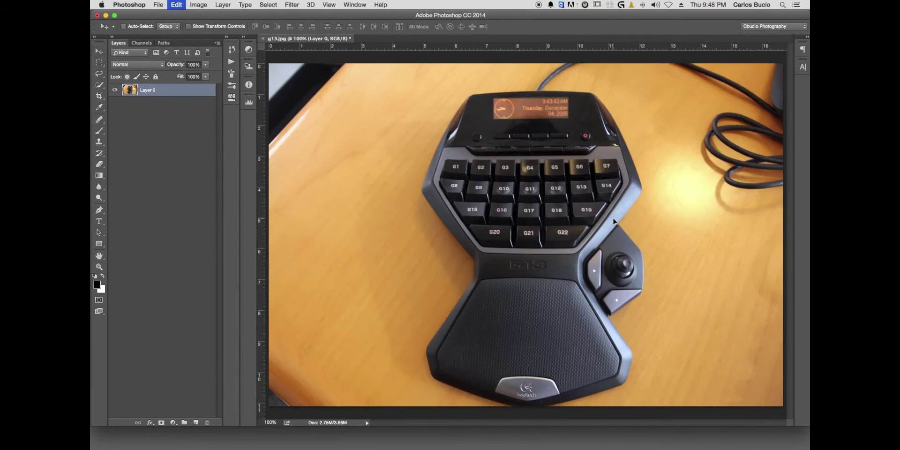
key("super+t")
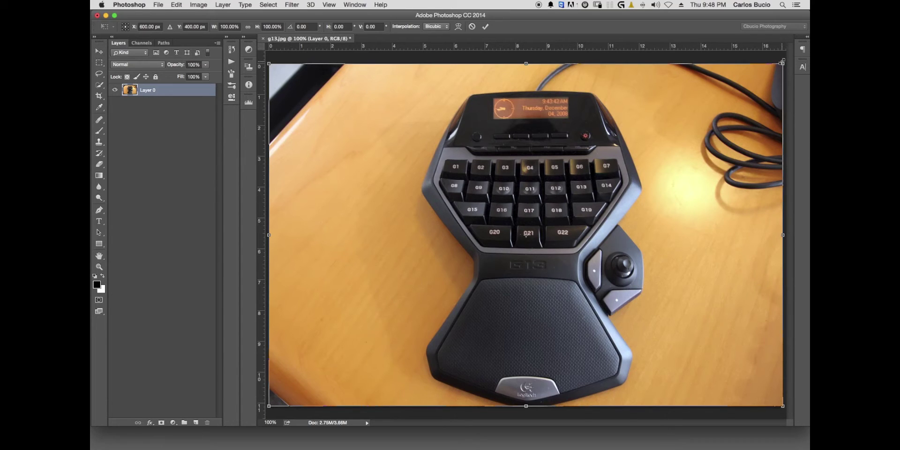
left_click_drag(782, 62, 717, 107)
key("Escape")
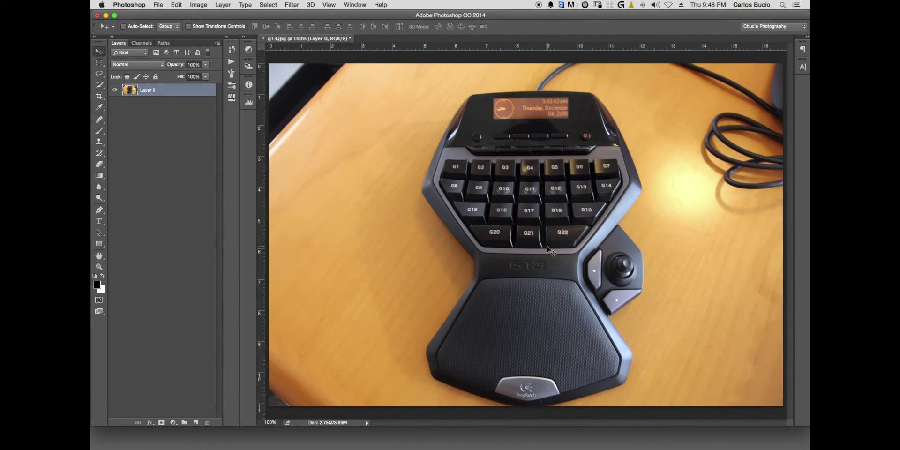
key("super+Tab")
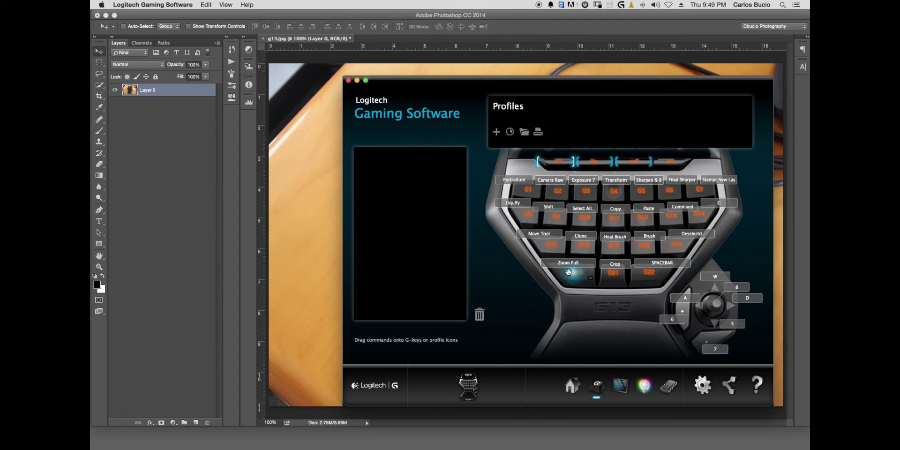
Return to Photoshop and fit the whole G13 photo on screen.
key("super+Tab")
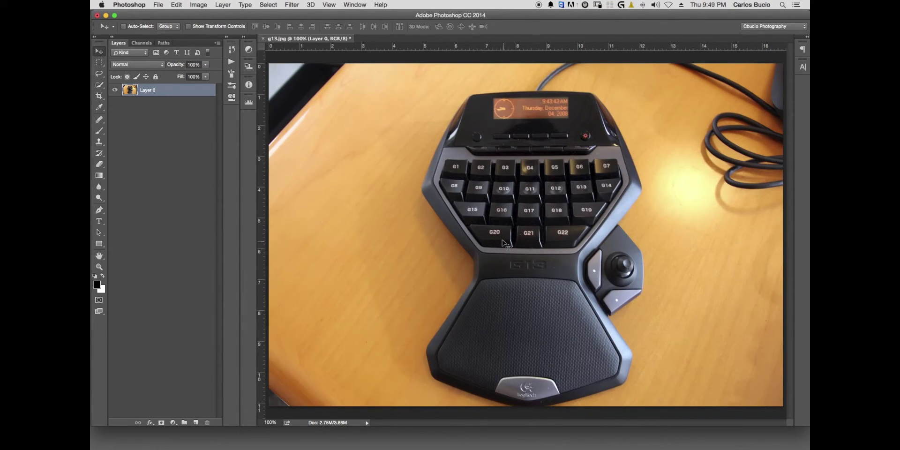
scroll(505, 227, "up", 5)
scroll(511, 233, "up", 4)
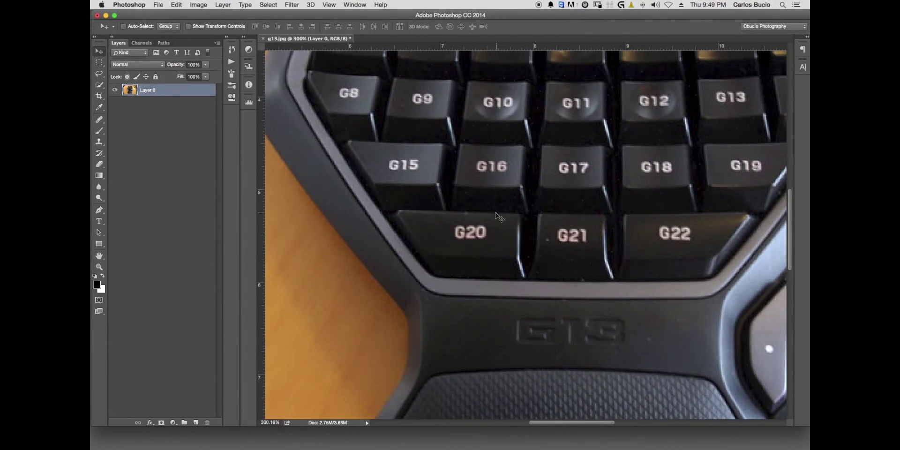
key("super+0")
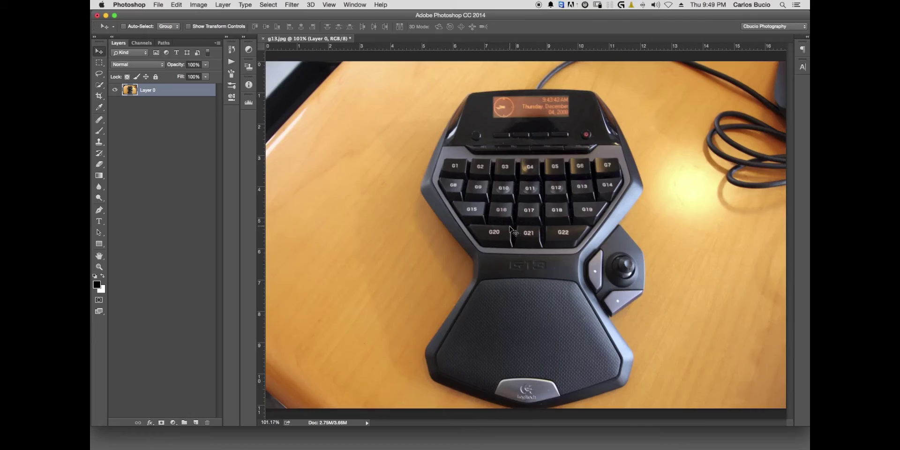
scroll(508, 227, "up", 2)
scroll(508, 227, "up", 12)
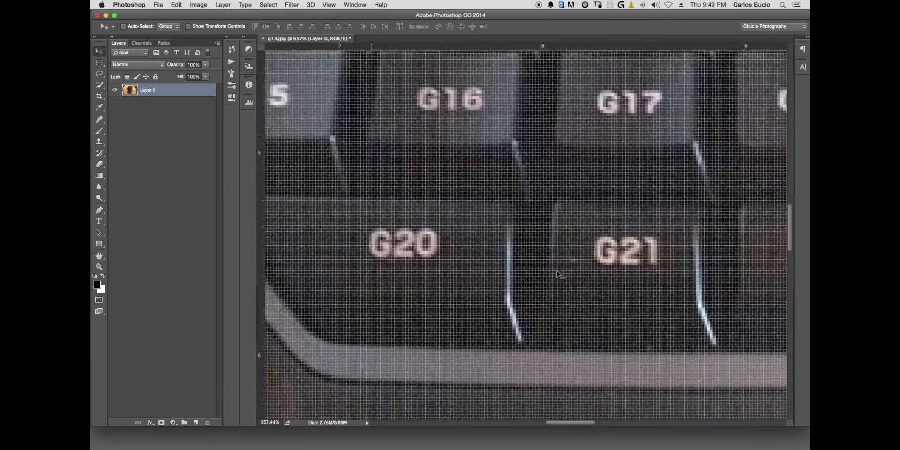
scroll(552, 272, "down", 4)
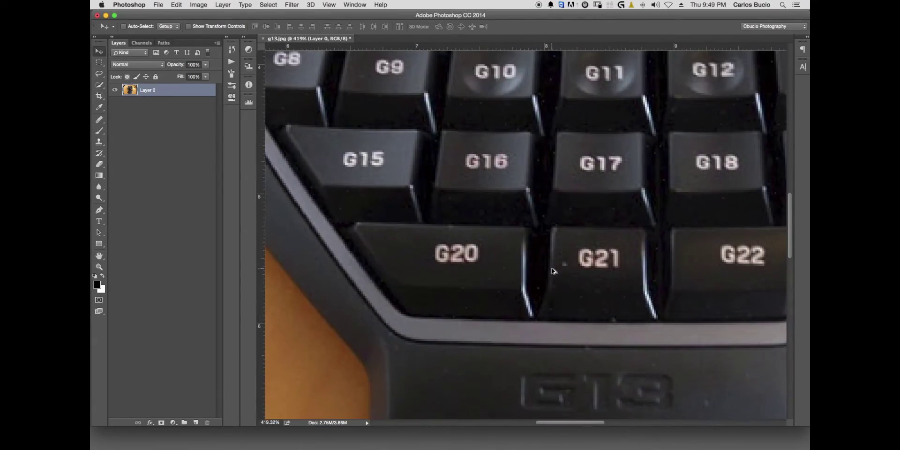
Select the Clone Stamp tool, shrink its brush to 35, and refit the photo.
key("s")
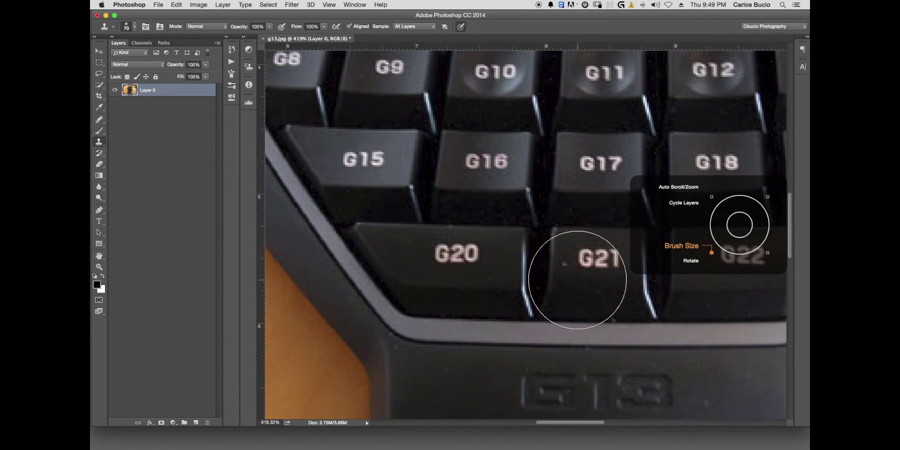
key("bracketleft")
key("bracketleft")
key("bracketleft")
key("bracketleft")
key("bracketleft")
key("bracketleft")
key("bracketleft")
key("bracketleft")
key("bracketleft")
key("bracketleft")
key("bracketleft")
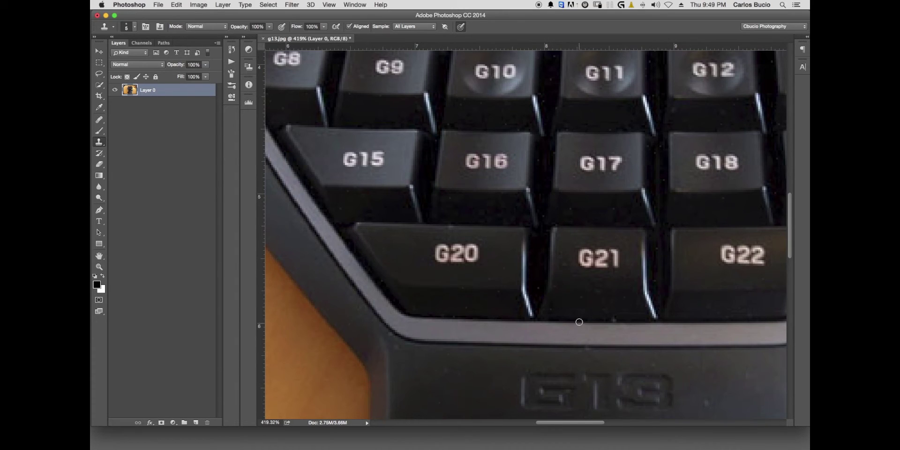
key("super+0")
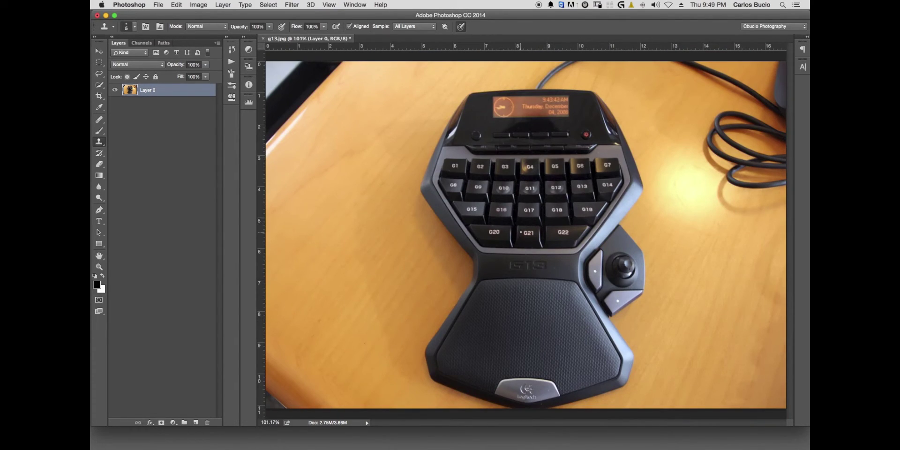
scroll(499, 226, "up", 3)
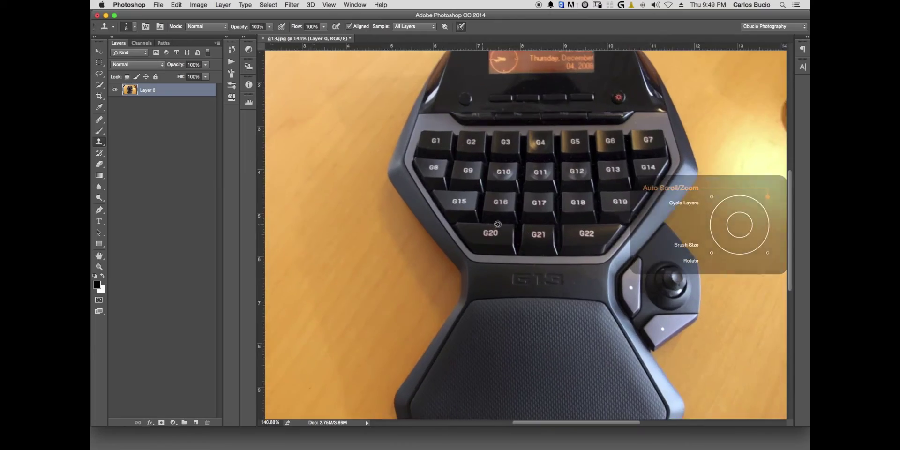
scroll(497, 225, "up", 10)
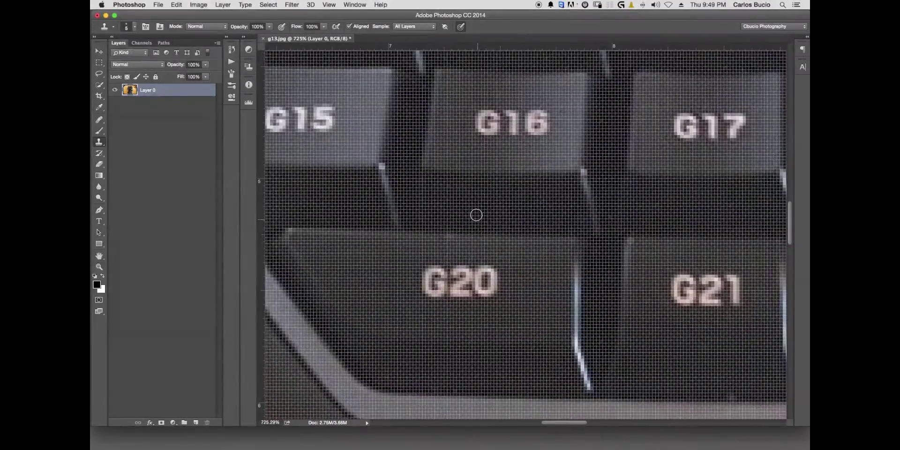
key("super+0")
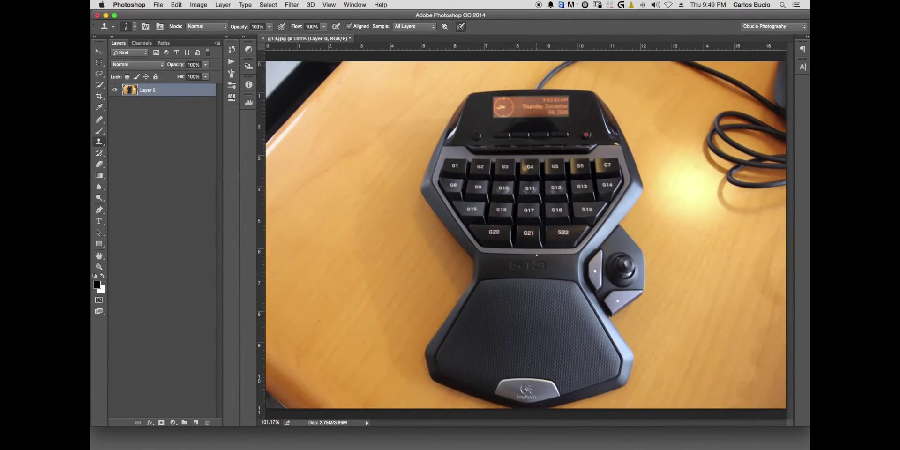
Cycle through Healing Brush, Clone Stamp and Brush, ending on Clone Stamp with the photo fit.
key("super+Tab")
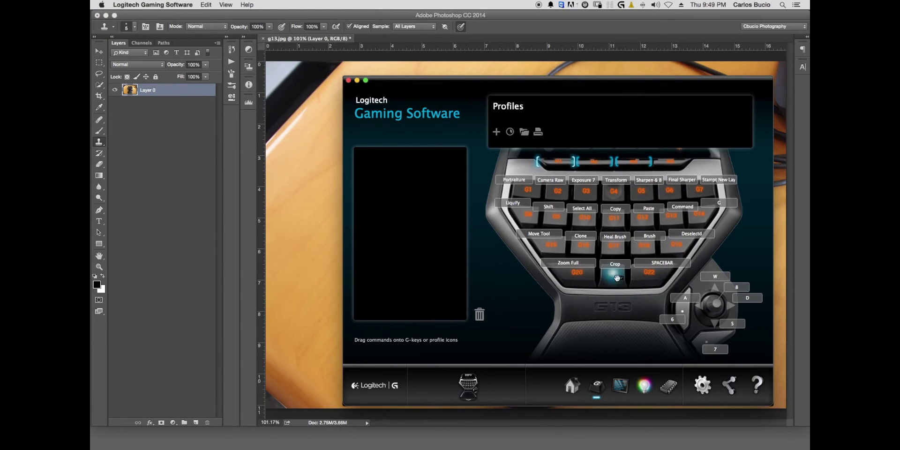
left_click(341, 237)
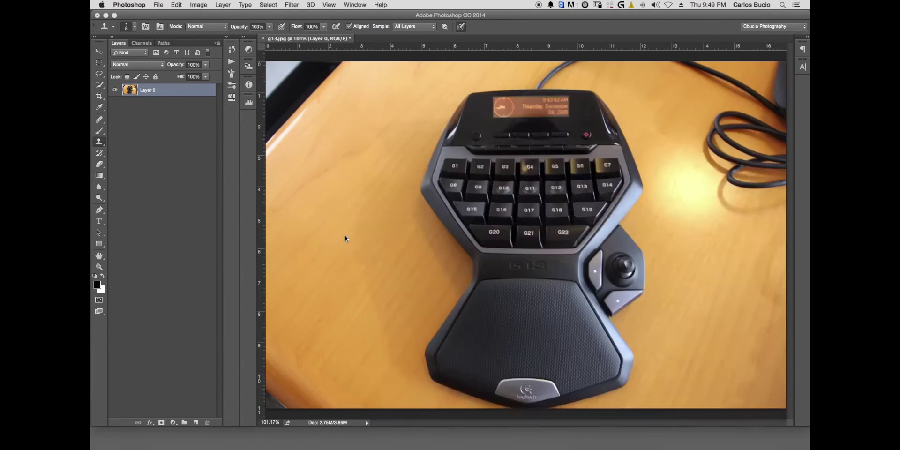
scroll(532, 272, "up", 10)
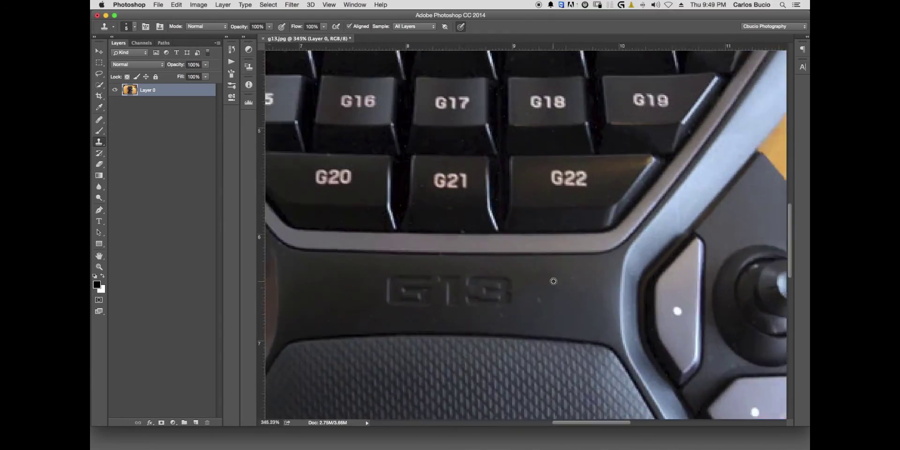
scroll(519, 280, "up", 10)
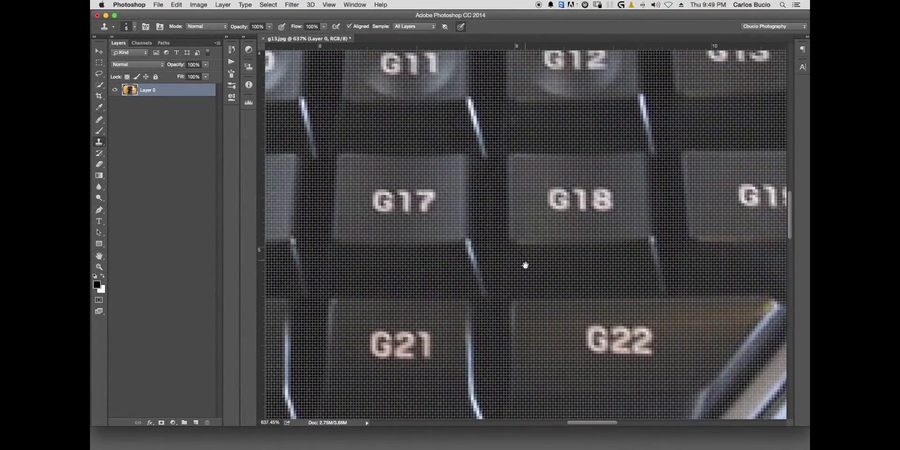
key("j")
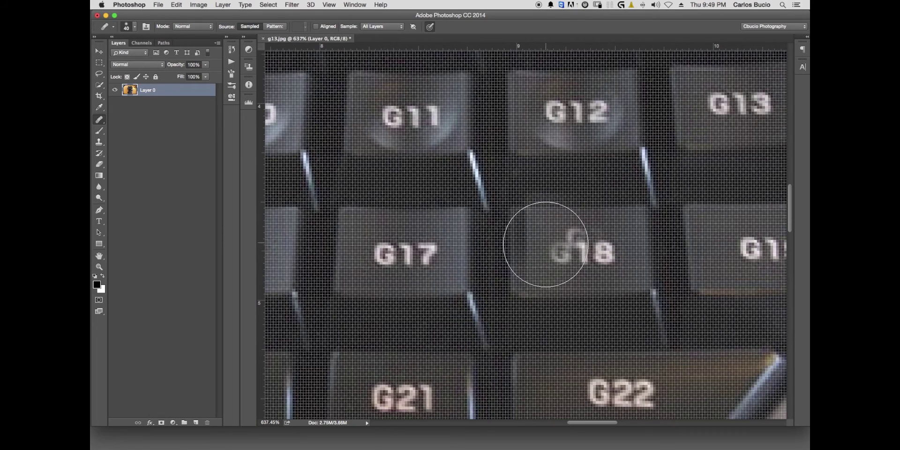
key("s")
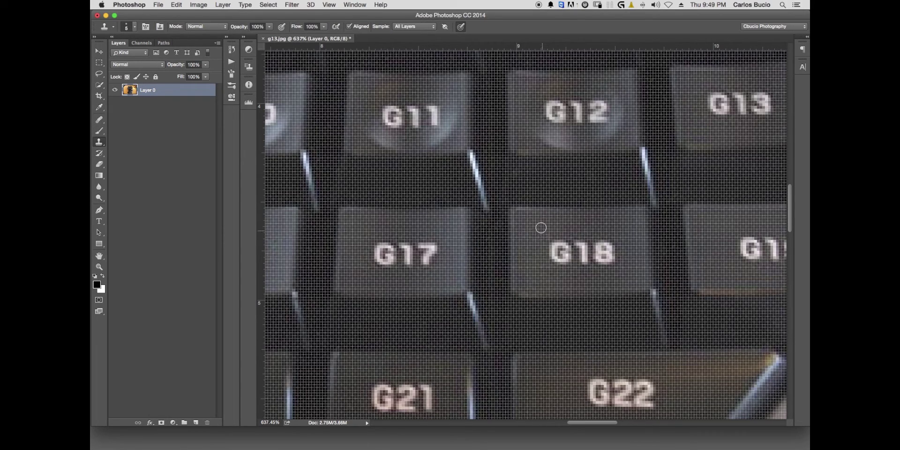
key("b")
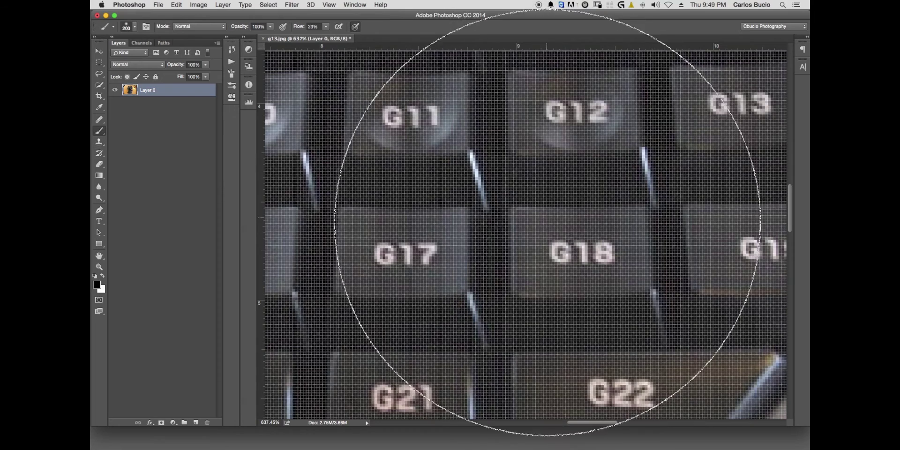
key("s")
key("super+0")
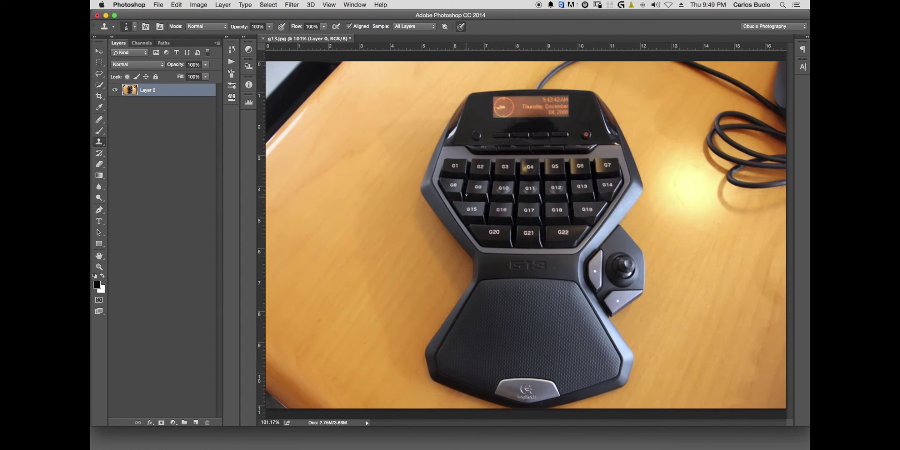
Bring Logitech forward and toggle between the M2 and M1 G-key sets twice, ending on M1.
key("super+Tab")
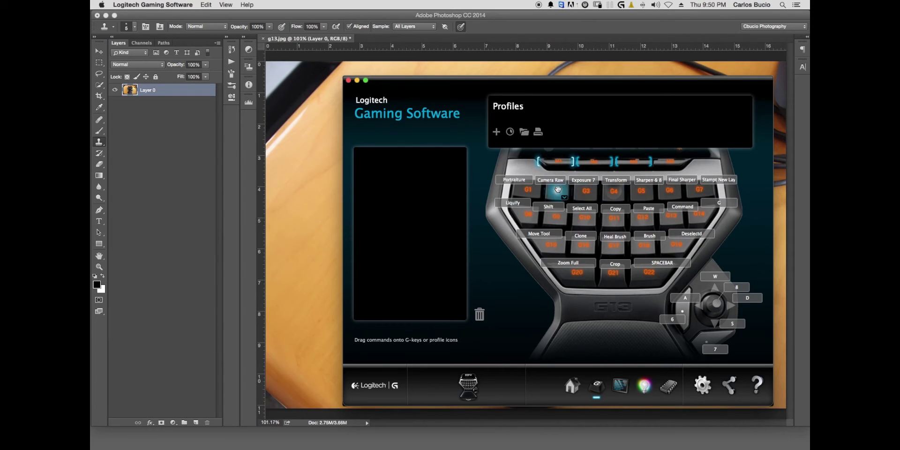
left_click(593, 165)
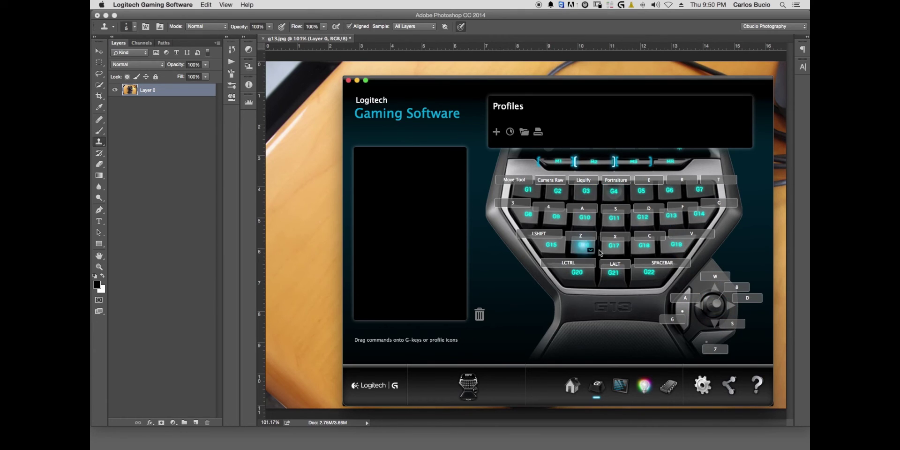
left_click(562, 164)
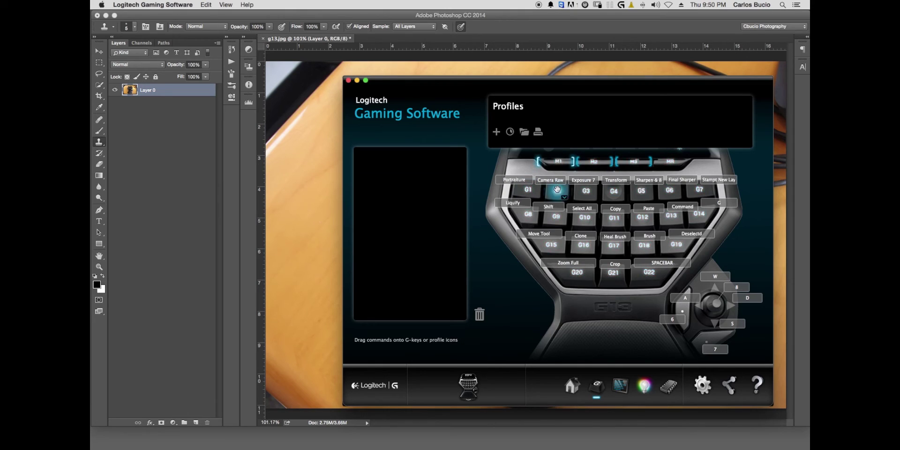
left_click(589, 163)
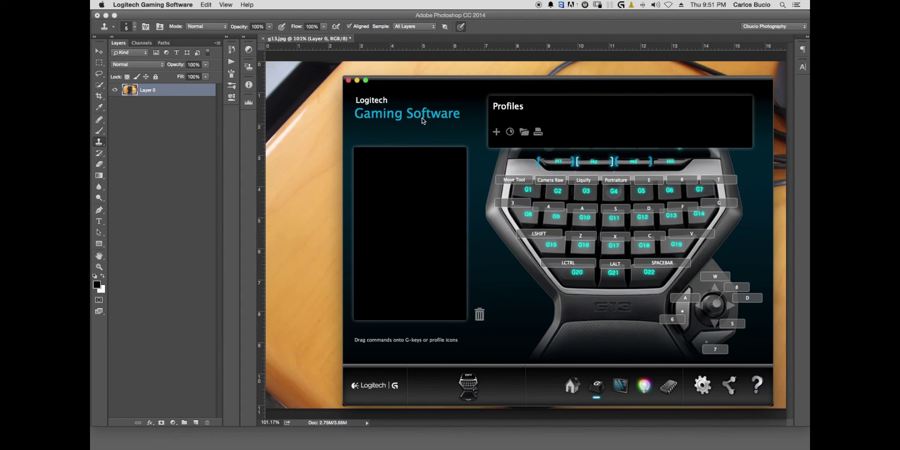
left_click(559, 162)
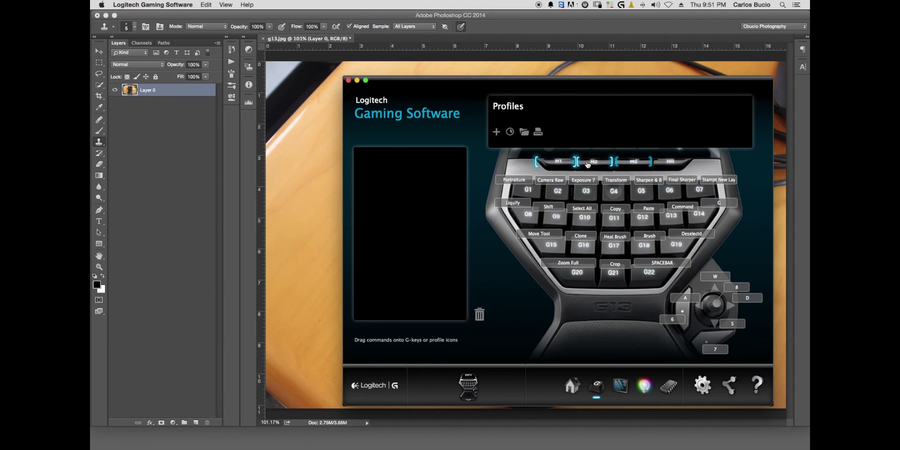